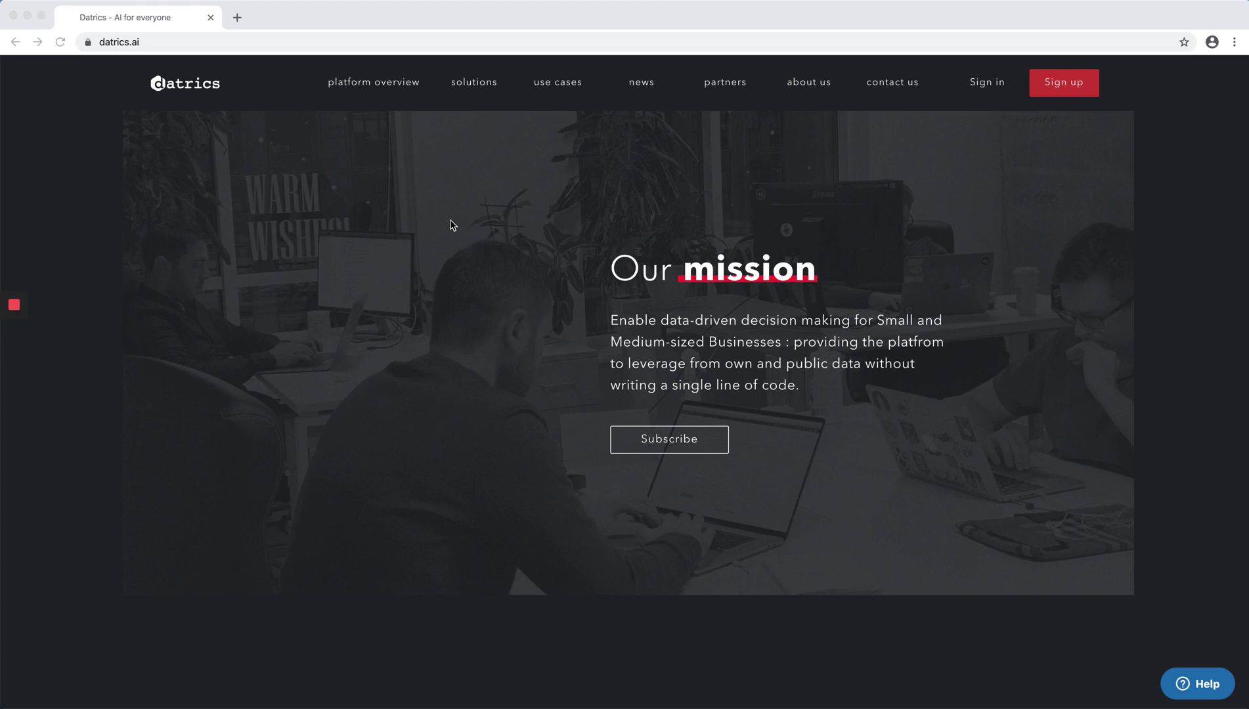
- Go to the platform overview page and open the Datrics sign-up page in a new tab
{"action": "left_click", "coordinate": [378, 89]}
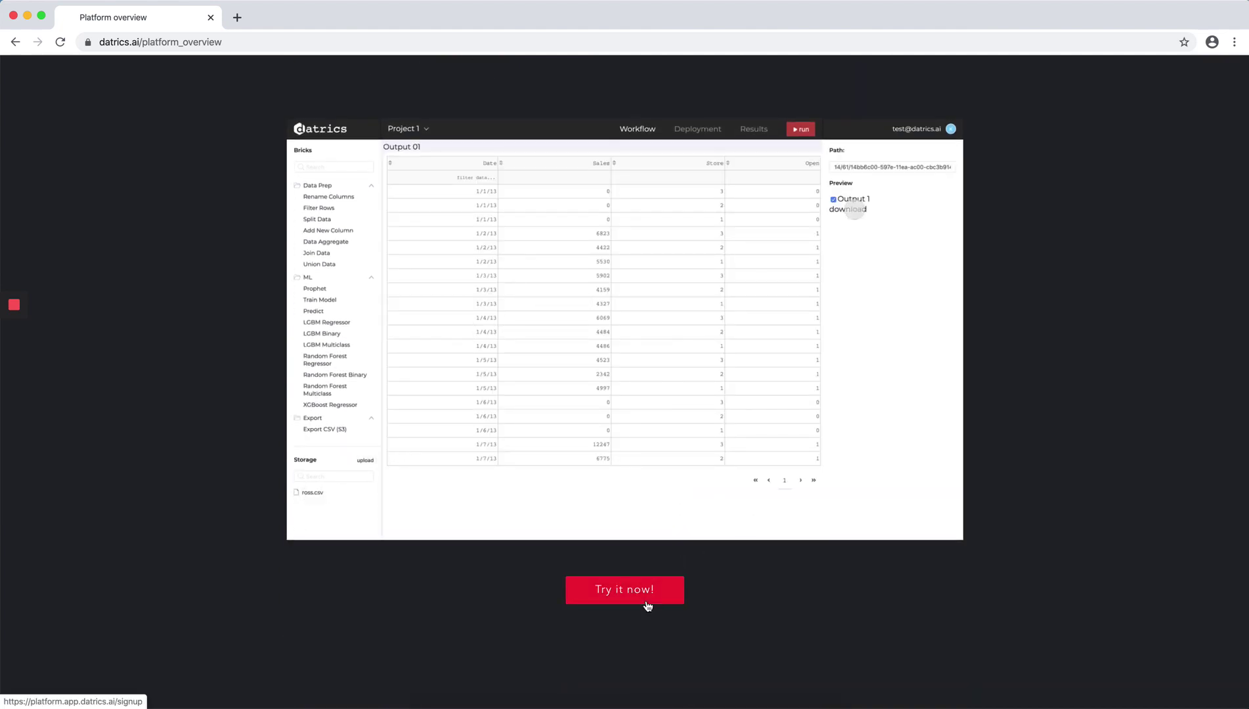
{"action": "left_click", "coordinate": [623, 596]}
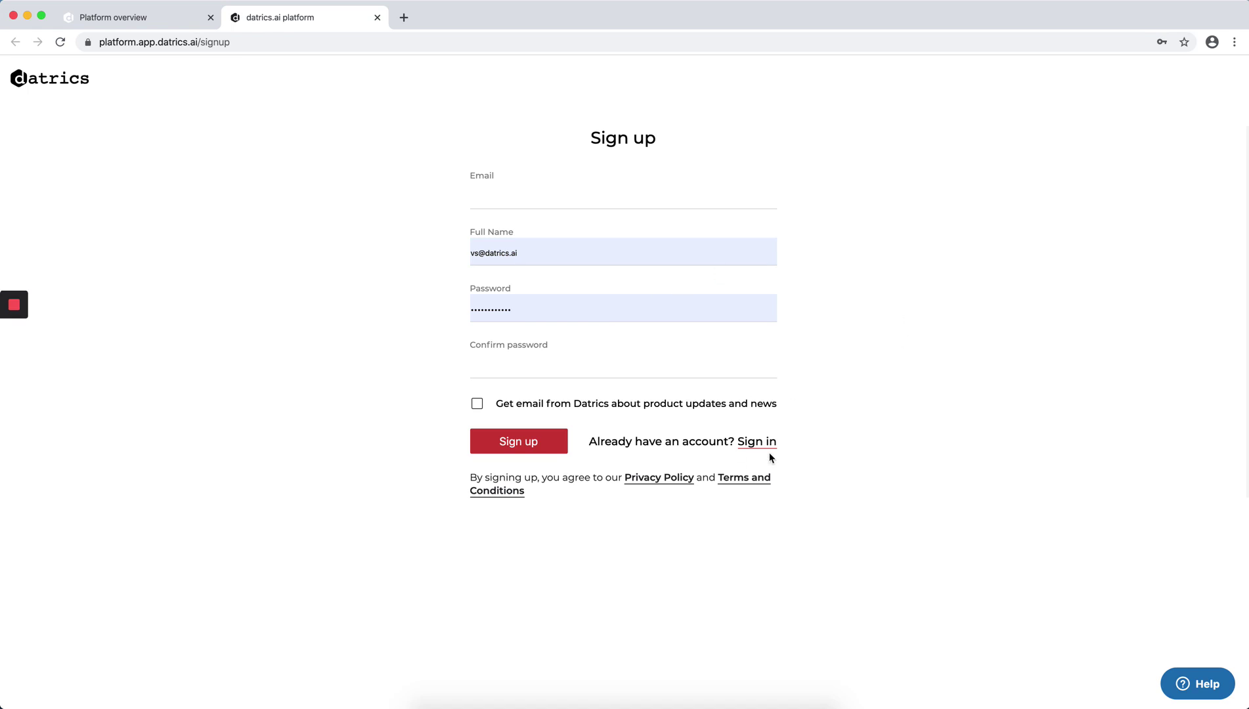
- Sign in with an existing account and create a new empty project, Project 25
{"action": "left_click", "coordinate": [750, 442]}
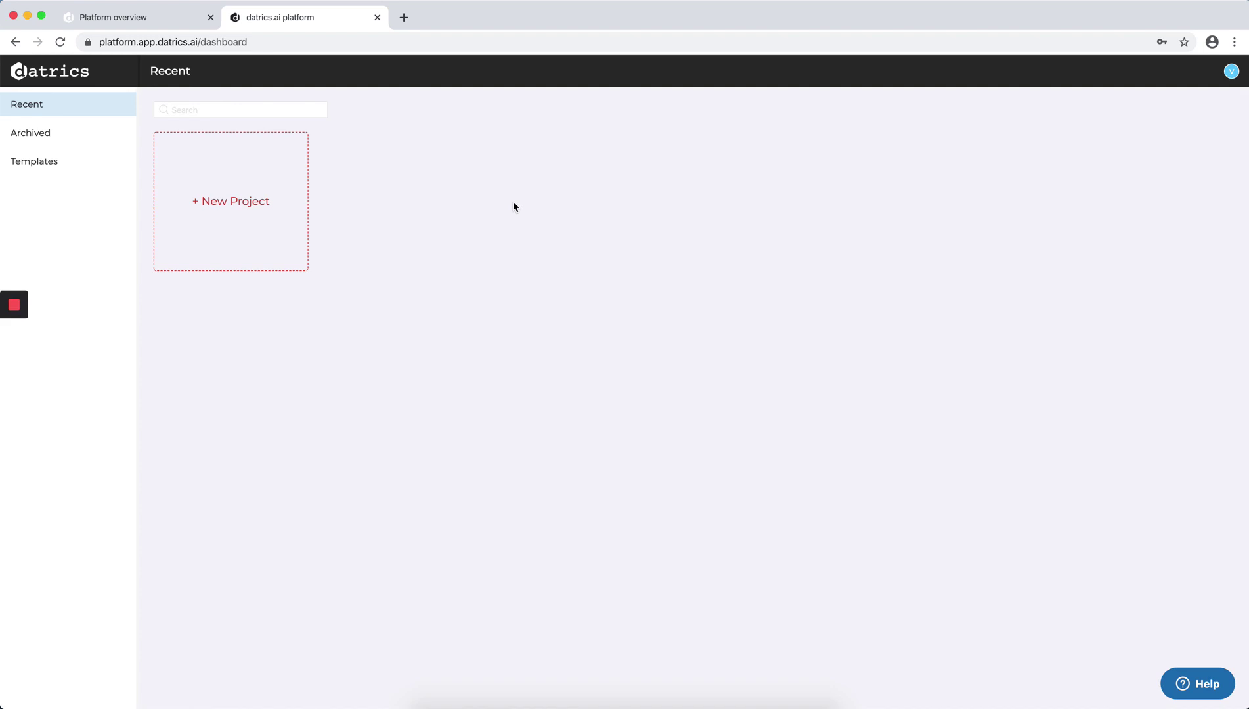
{"action": "left_click", "coordinate": [252, 189]}
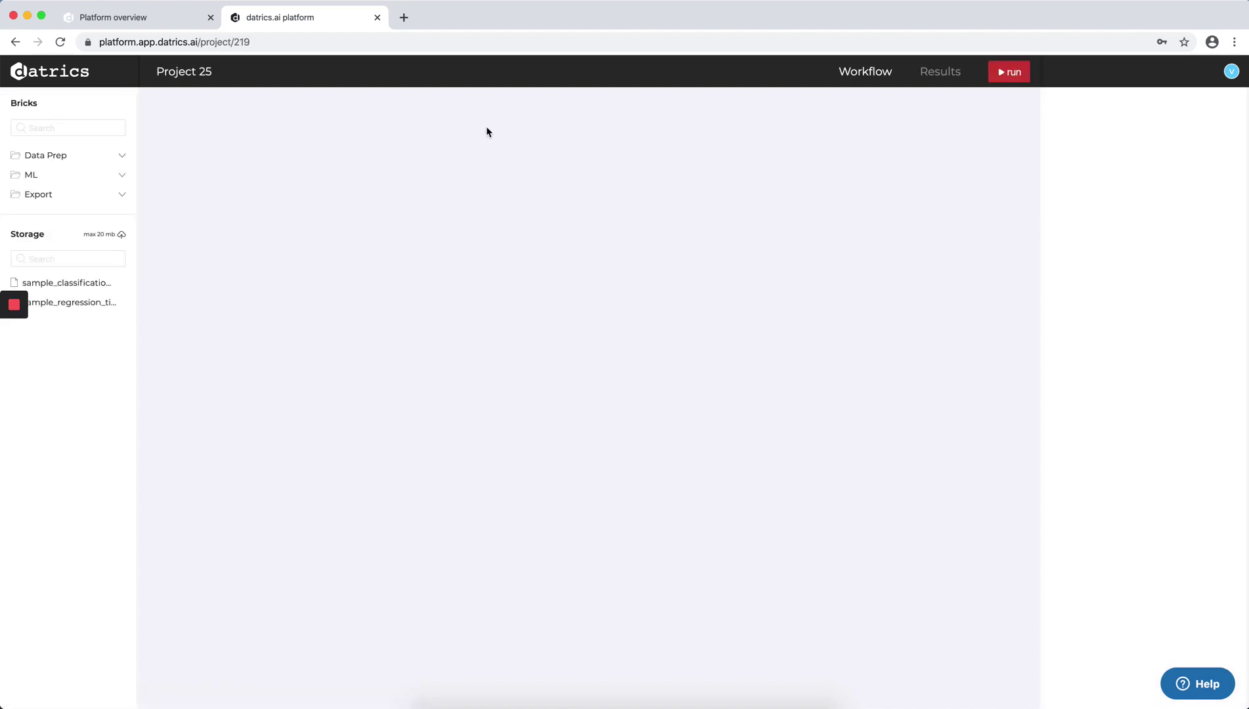
- Replace the 'Project 25' title with 'Demand forecasting 101'
{"action": "left_click", "coordinate": [205, 71]}
{"action": "left_click_drag", "start_coordinate": [241, 79], "coordinate": [151, 76]}
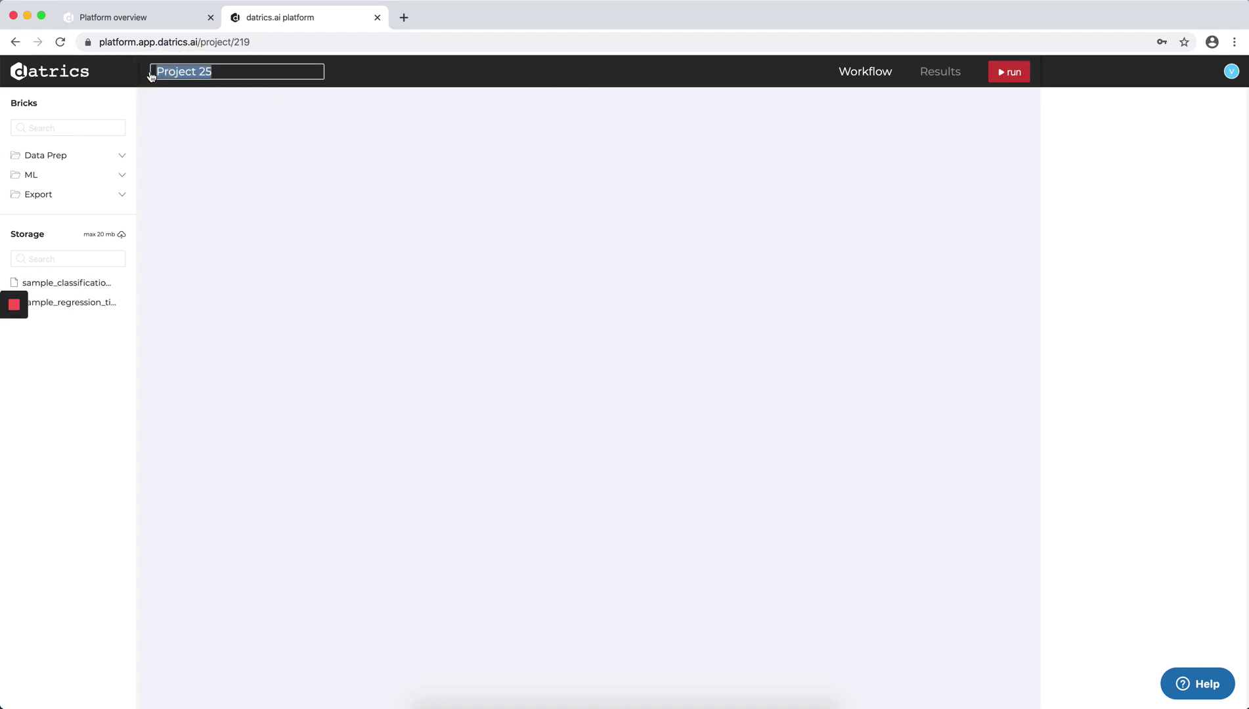
{"action": "type", "text": "Da"}
{"action": "type", "text": "mand forecast"}
{"action": "type", "text": "ing"}
{"action": "key", "text": "BackSpace"}
{"action": "key", "text": "BackSpace"}
{"action": "key", "text": "BackSpace"}
{"action": "type", "text": "ing 101"}
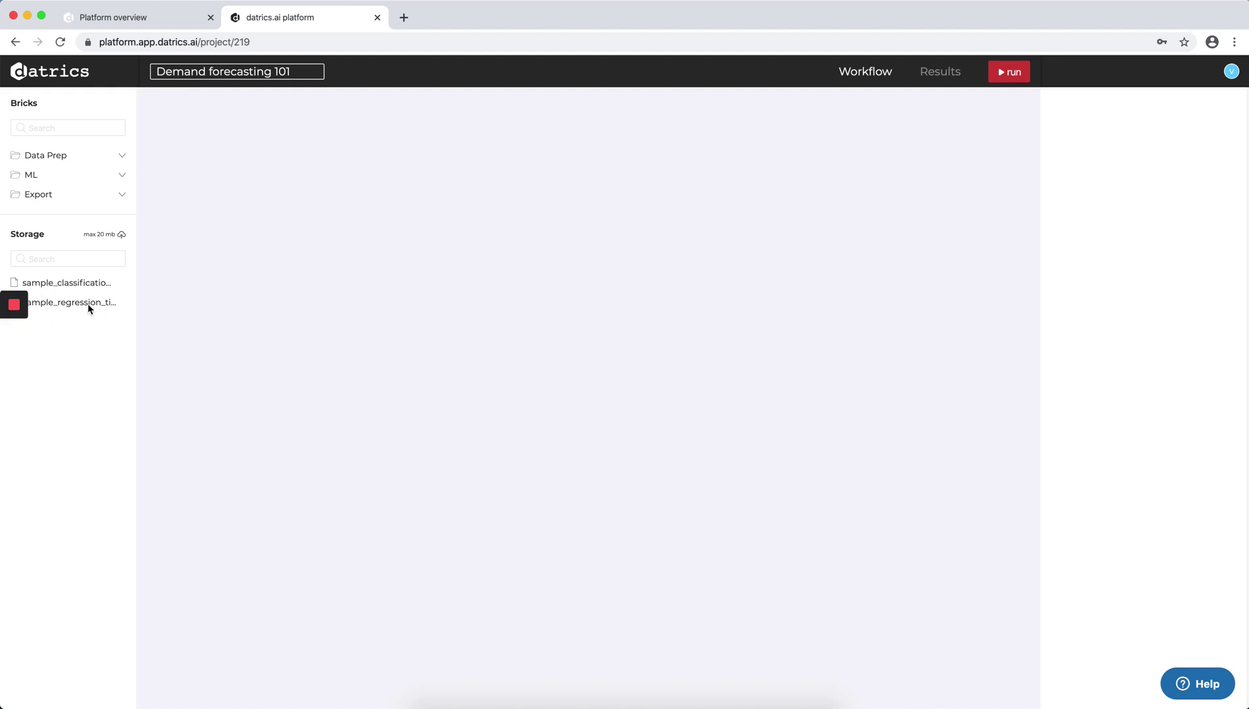
{"action": "left_click", "coordinate": [106, 328]}
- Drop the sample_regression_time_series dataset from Storage onto the canvas and select it to view its settings
{"action": "left_click_drag", "start_coordinate": [67, 302], "coordinate": [270, 172]}
{"action": "scroll", "coordinate": [261, 233], "scroll_direction": "up", "scroll_amount": 5}
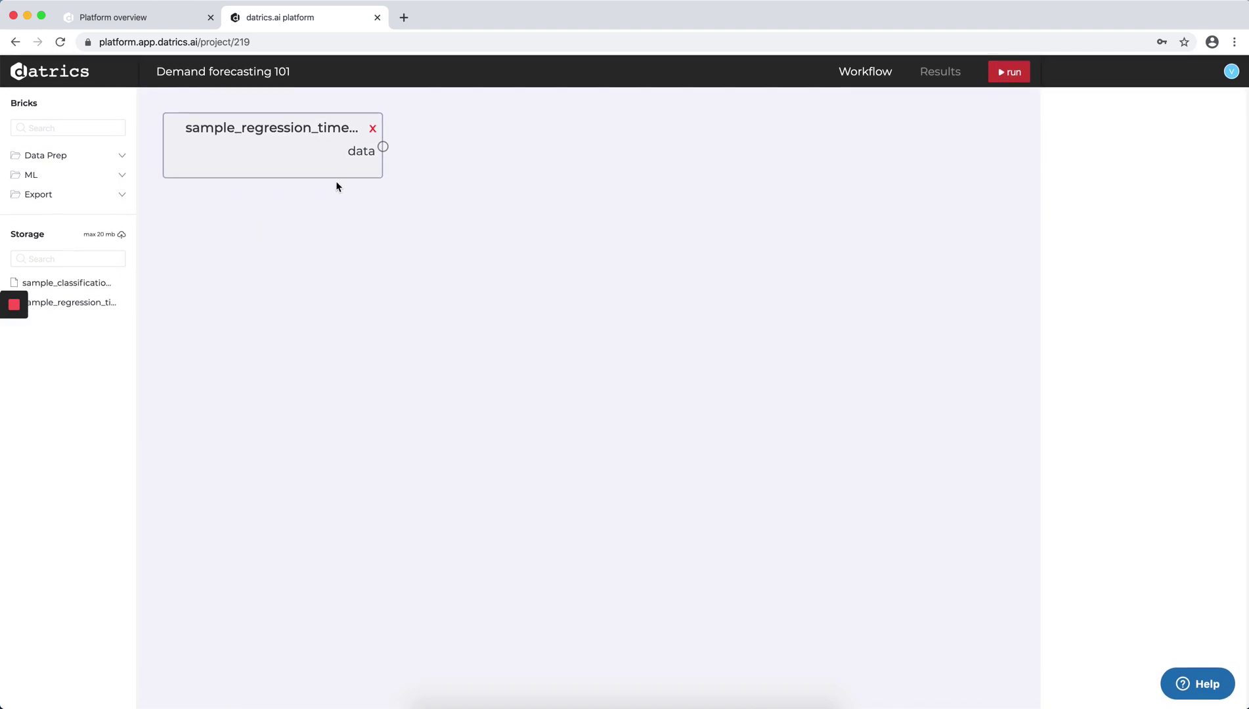
{"action": "left_click", "coordinate": [86, 159]}
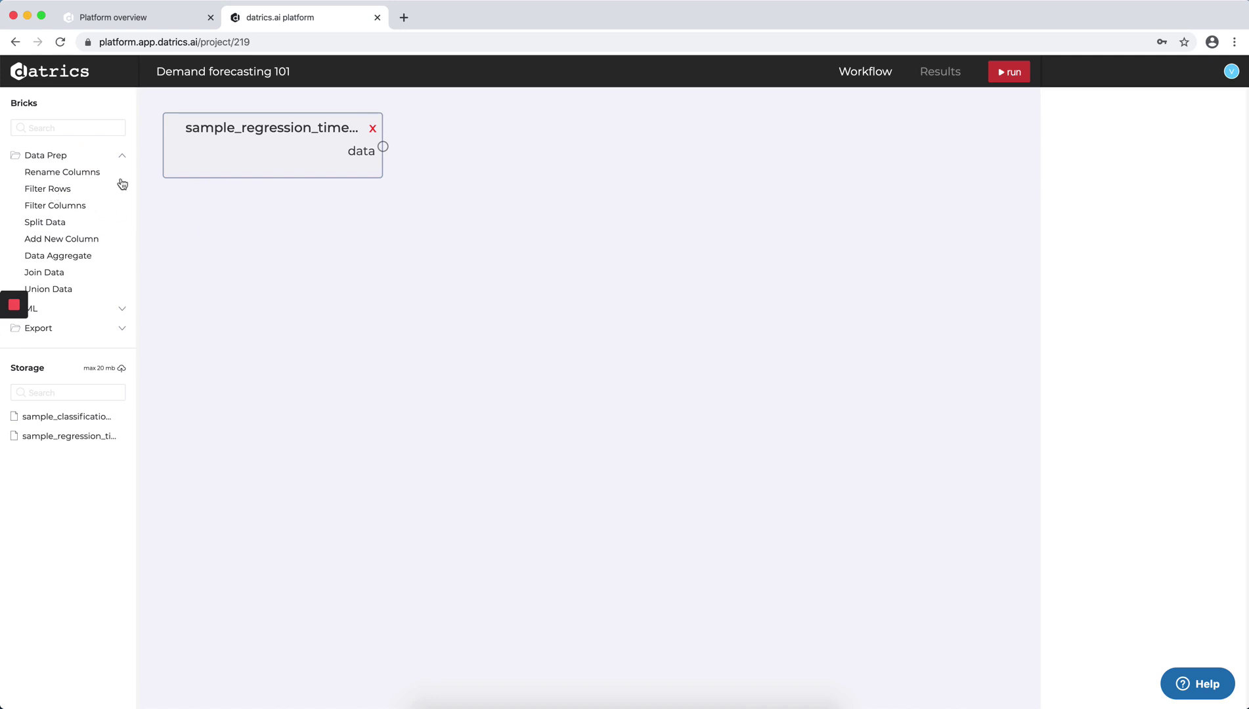
{"action": "left_click", "coordinate": [293, 164]}
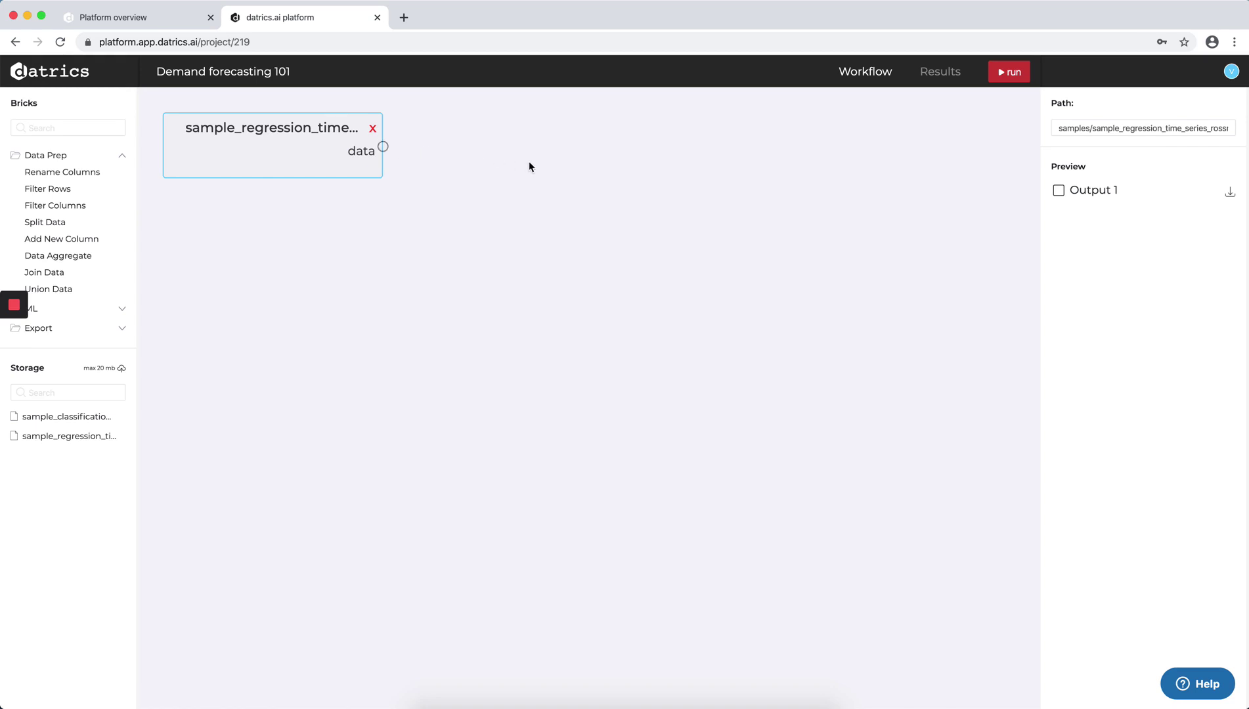
{"action": "left_click", "coordinate": [1058, 191]}
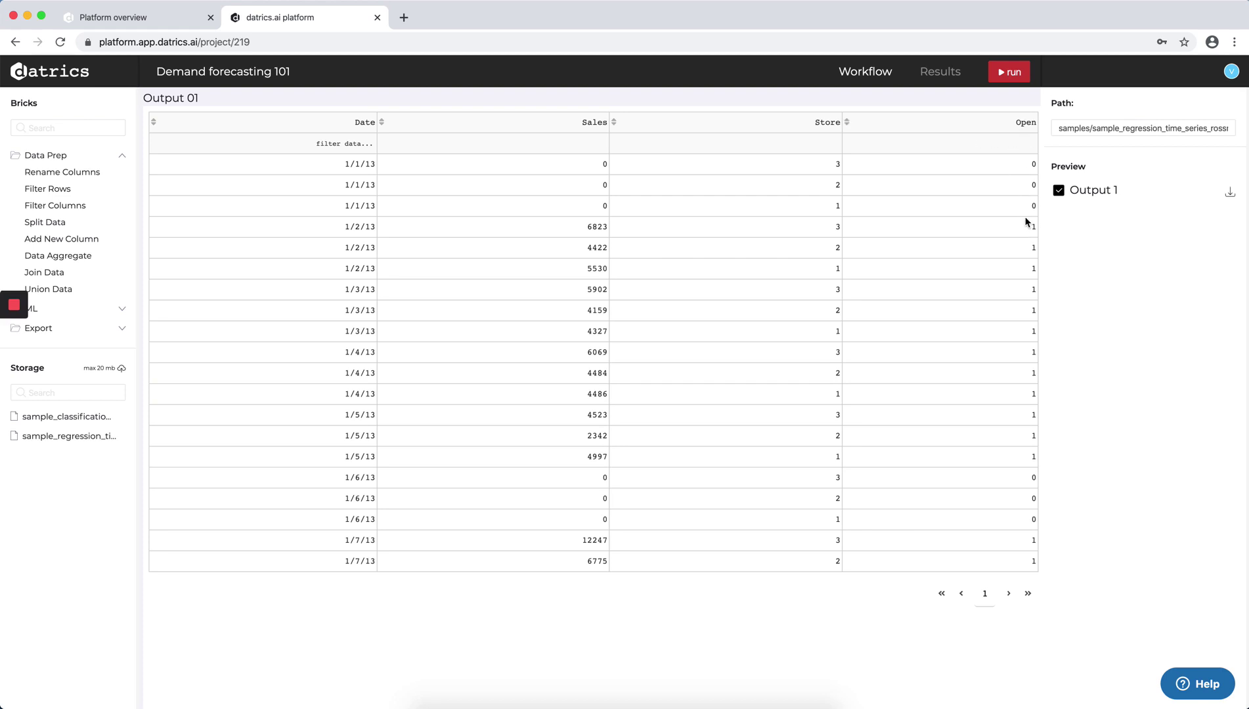
{"action": "left_click", "coordinate": [1059, 190]}
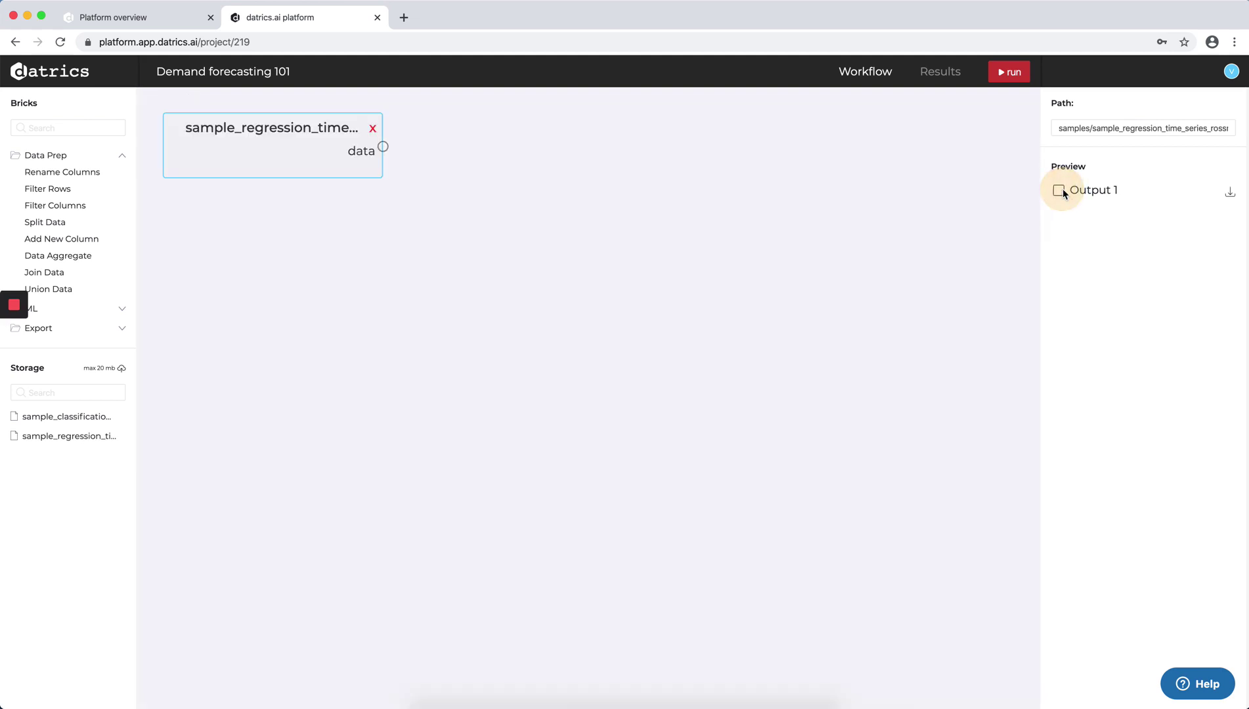
- Add a Rename Columns brick and connect the dataset's output to it
{"action": "left_click", "coordinate": [54, 188]}
{"action": "left_click", "coordinate": [58, 175]}
{"action": "left_click_drag", "start_coordinate": [60, 178], "coordinate": [533, 126]}
{"action": "left_click_drag", "start_coordinate": [383, 145], "coordinate": [474, 142]}
{"action": "left_click", "coordinate": [541, 137]}
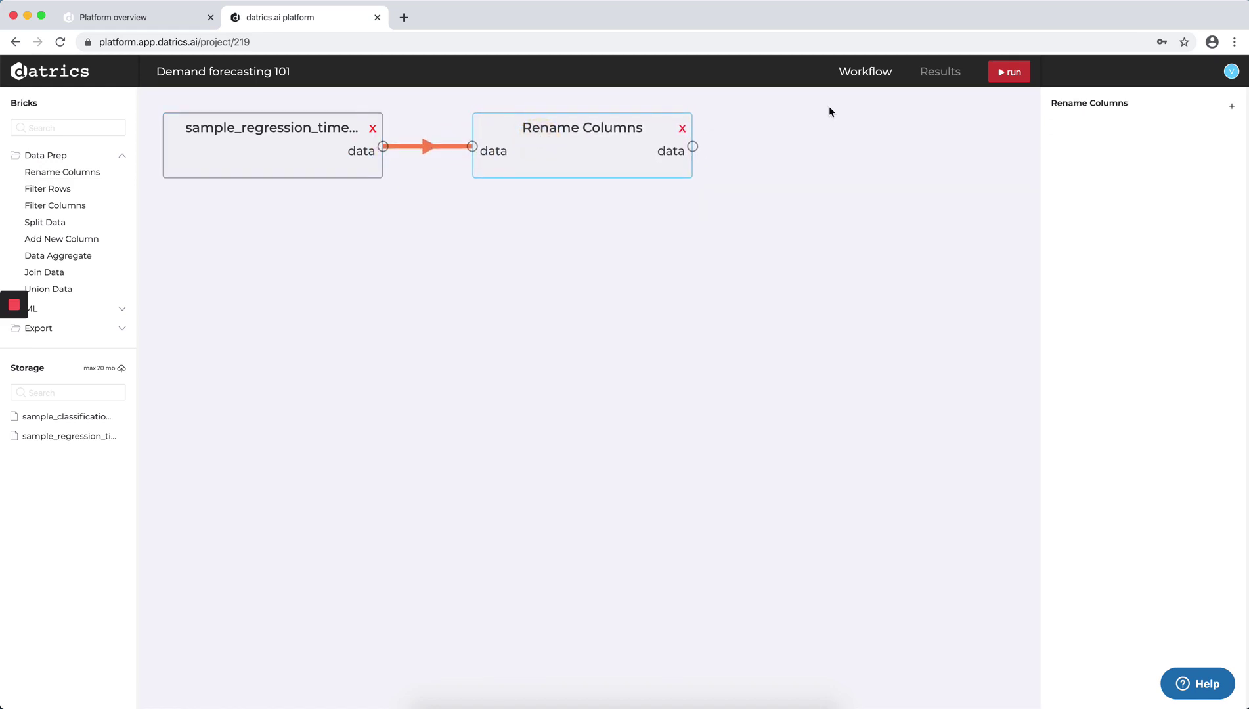
- Add a renaming rule that changes the Open column to isOpen
{"action": "left_click", "coordinate": [1231, 107]}
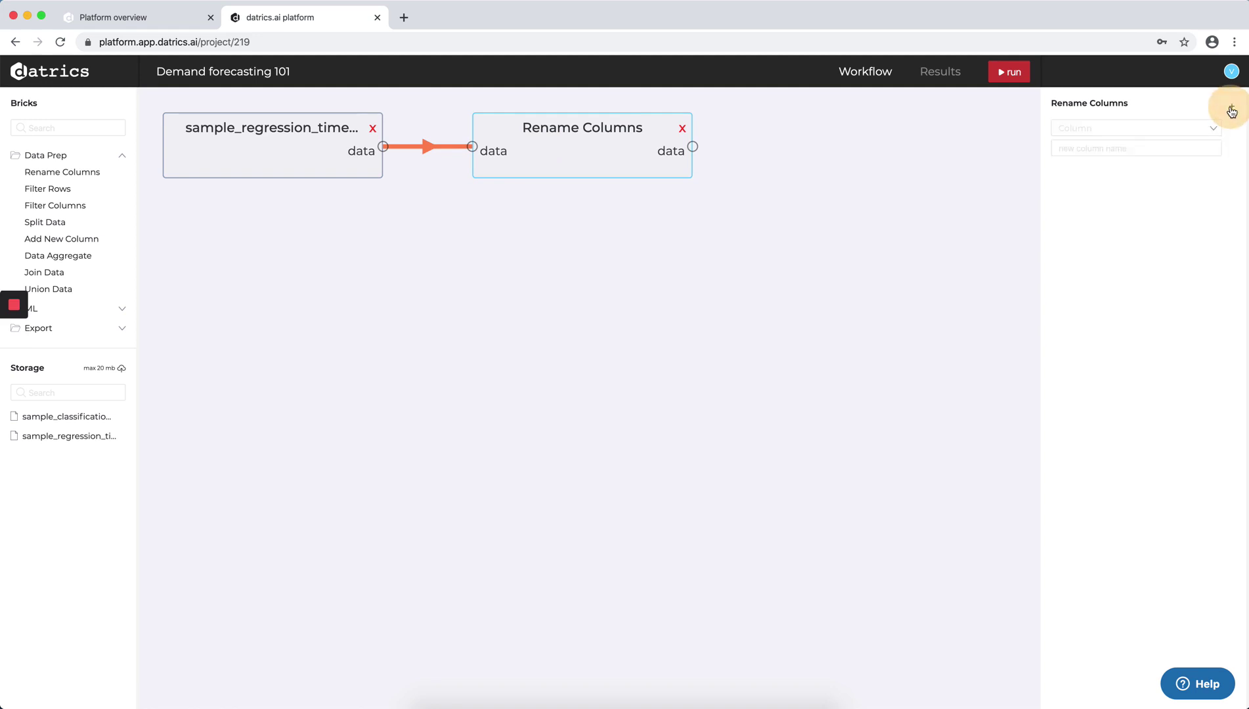
{"action": "left_click", "coordinate": [1145, 127]}
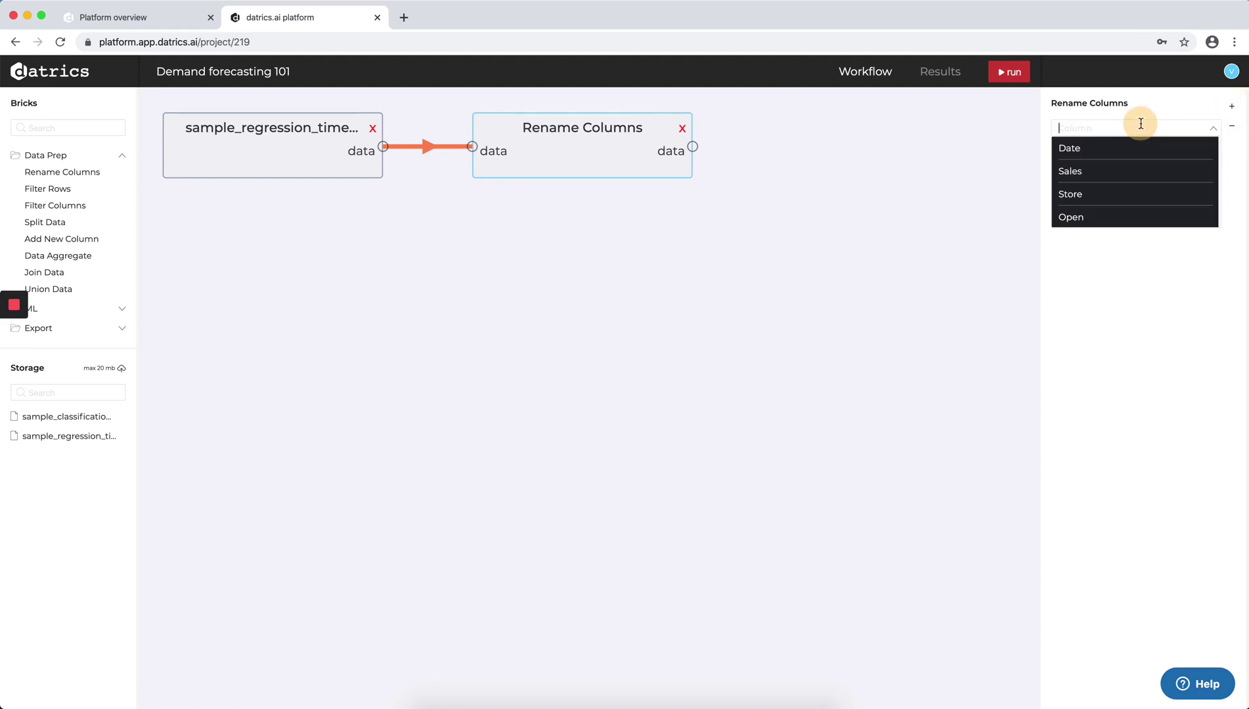
{"action": "left_click", "coordinate": [1087, 217]}
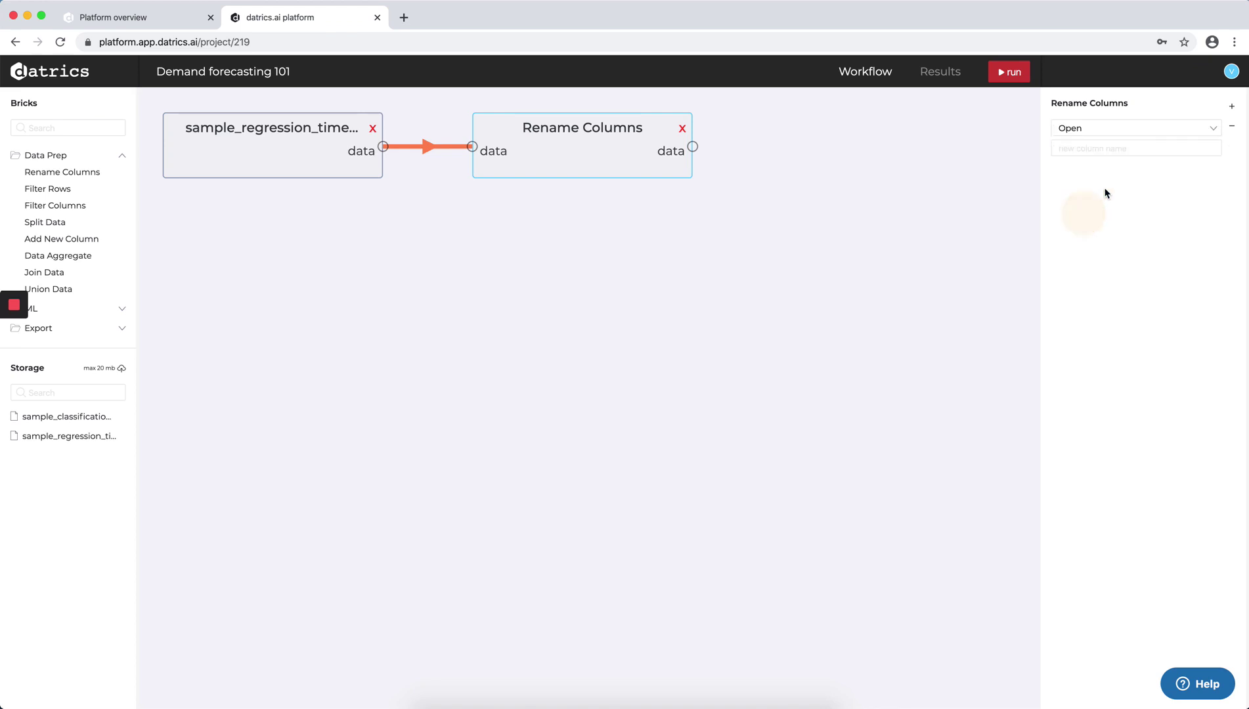
{"action": "left_click", "coordinate": [1109, 149]}
{"action": "type", "text": "isOpen"}
- Add a Filter Rows brick fed by Rename Columns' output
{"action": "left_click_drag", "start_coordinate": [62, 195], "coordinate": [851, 161]}
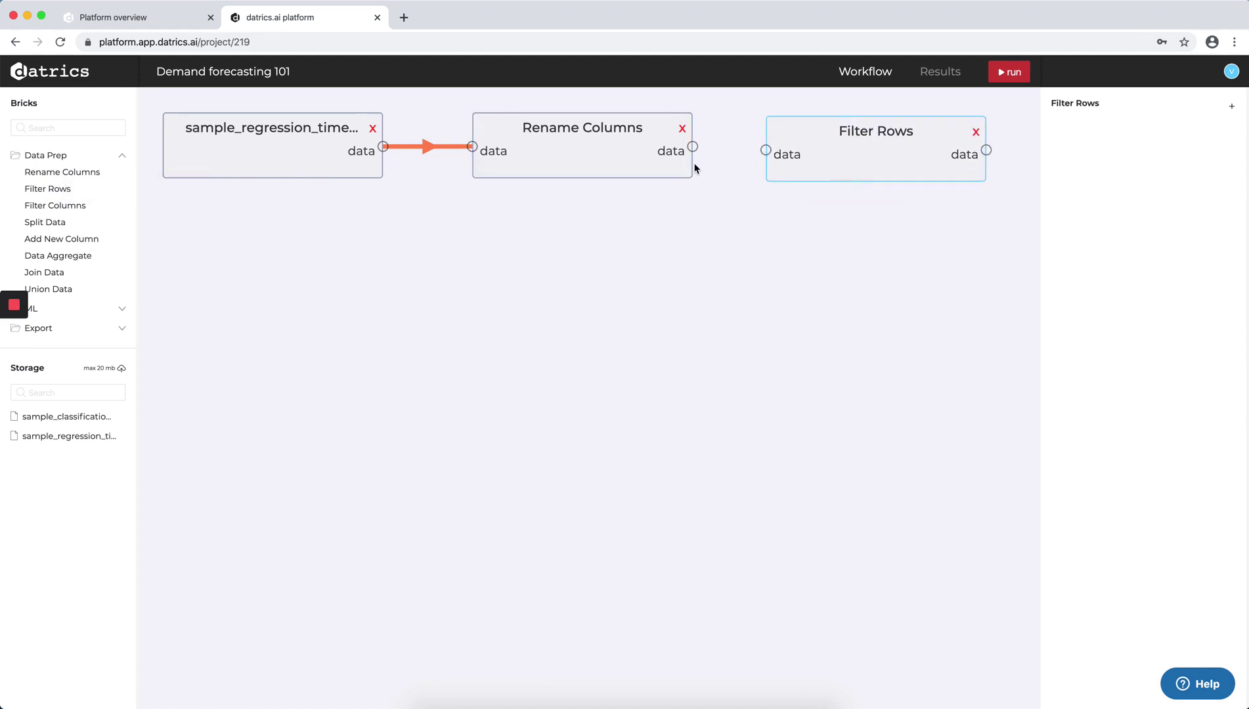
{"action": "left_click_drag", "start_coordinate": [692, 146], "coordinate": [766, 149]}
{"action": "left_click", "coordinate": [835, 141]}
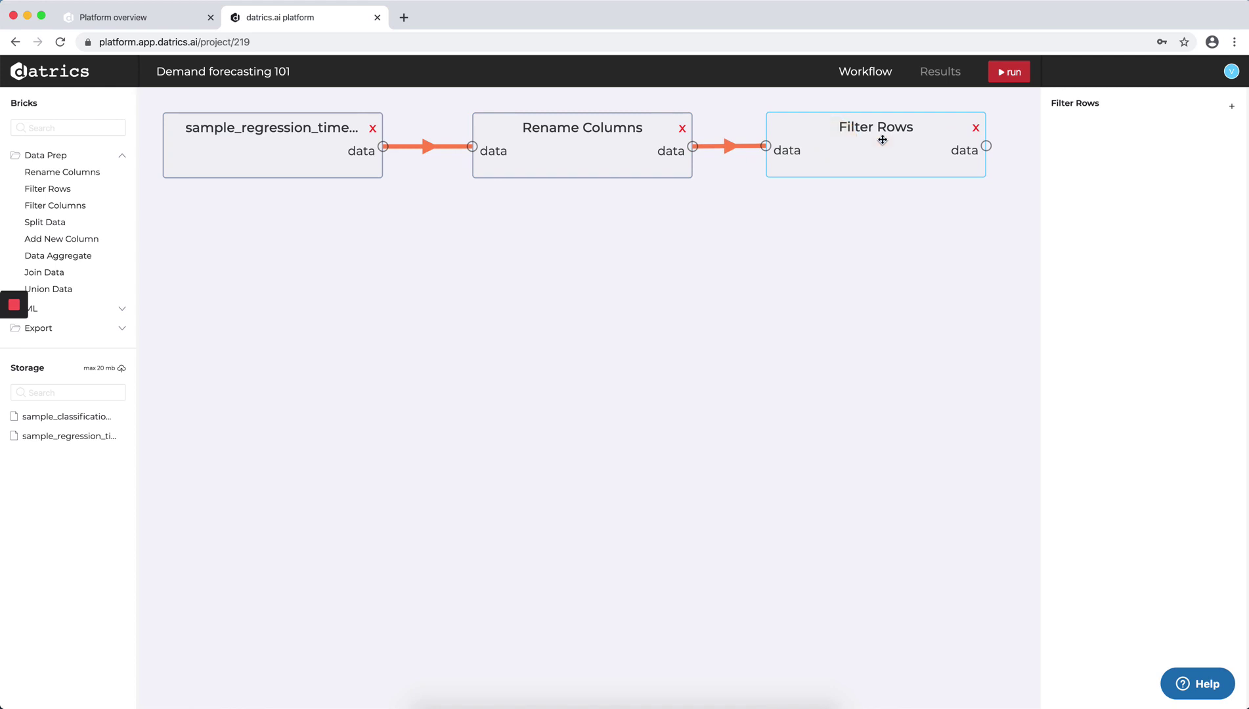
- Add the filter condition Store == 1
{"action": "left_click", "coordinate": [1232, 109]}
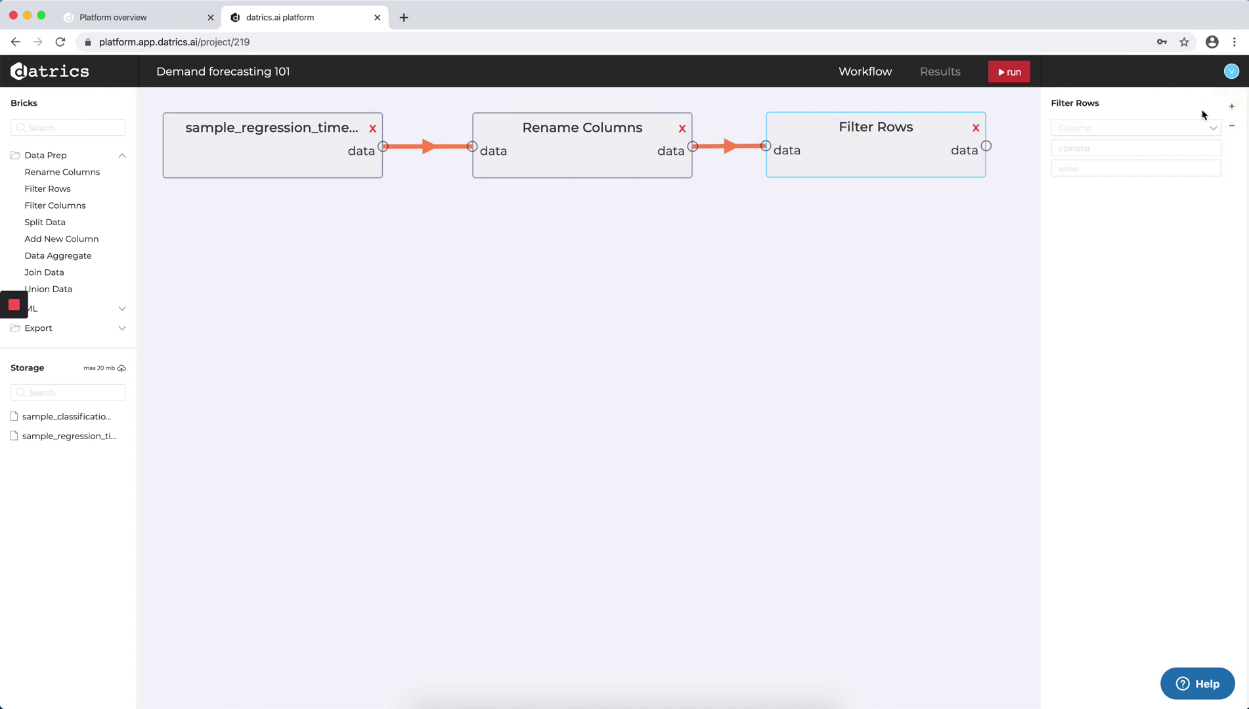
{"action": "left_click", "coordinate": [1130, 130]}
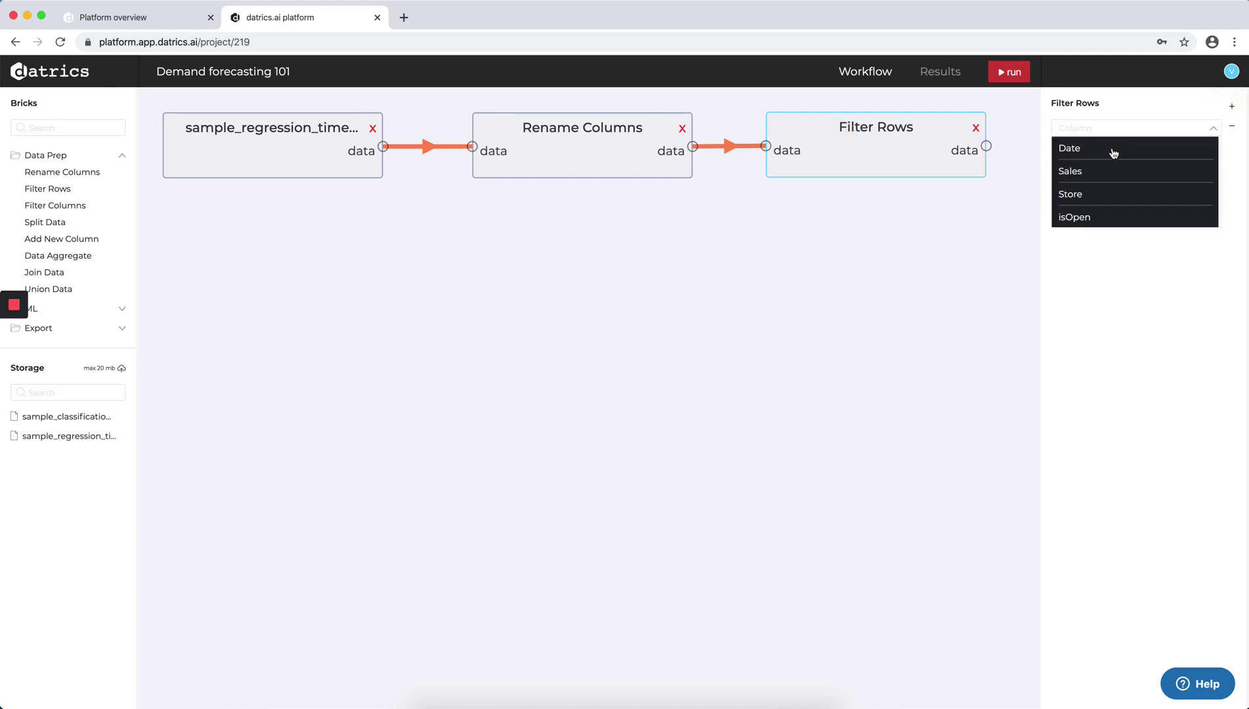
{"action": "left_click", "coordinate": [1079, 199]}
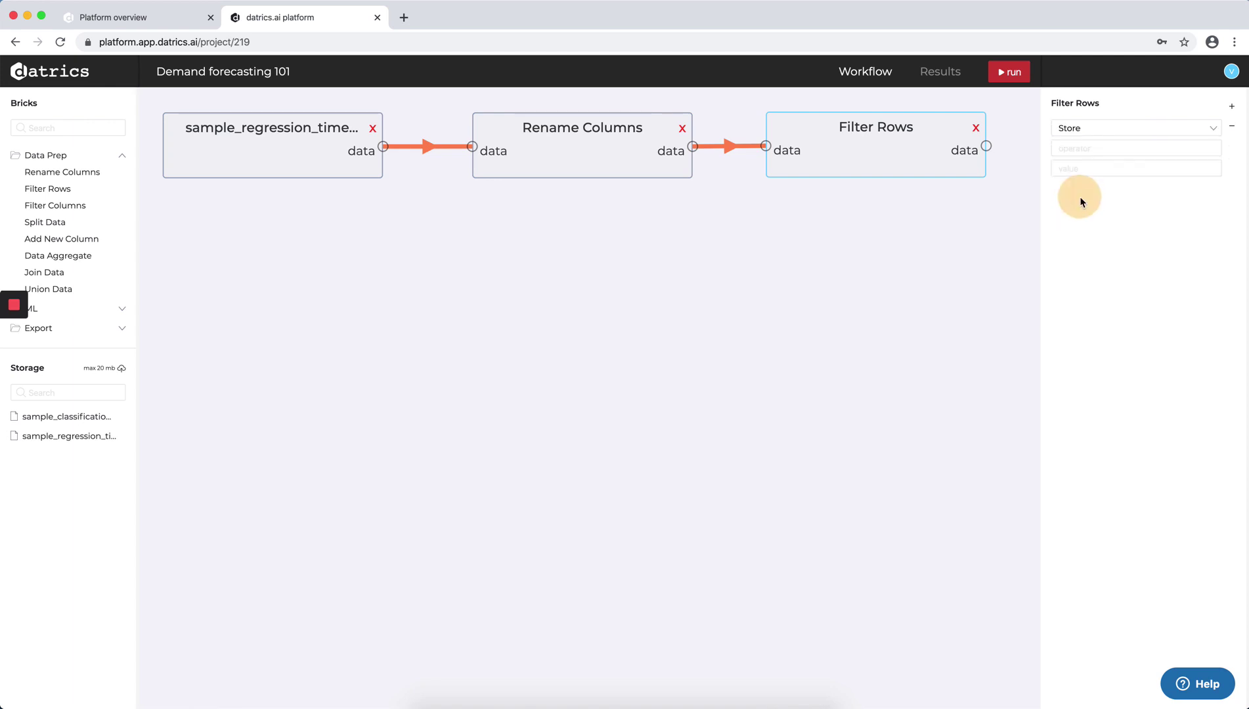
{"action": "left_click", "coordinate": [1106, 152]}
{"action": "type", "text": "=="}
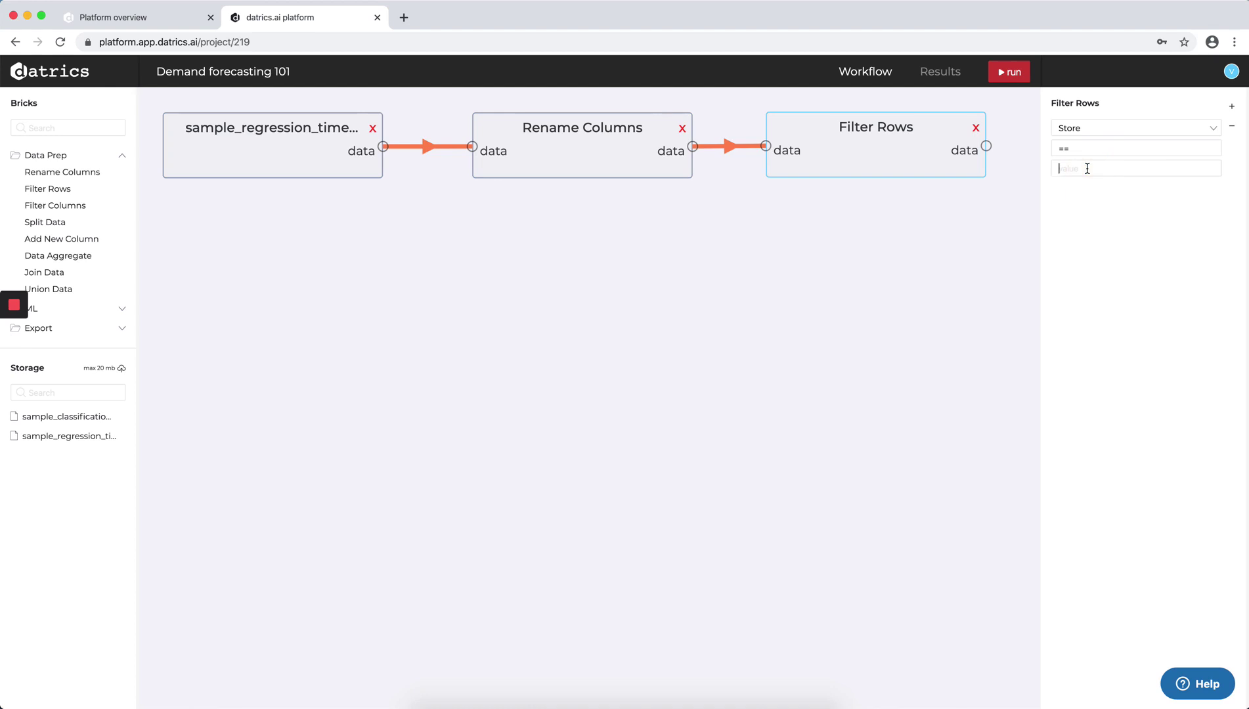
{"action": "left_click", "coordinate": [1086, 168]}
{"action": "type", "text": "1"}
- Add a Split Data brick below the pipeline and connect Filter Rows' output to it
{"action": "left_click", "coordinate": [52, 226]}
{"action": "left_click_drag", "start_coordinate": [52, 225], "coordinate": [239, 306]}
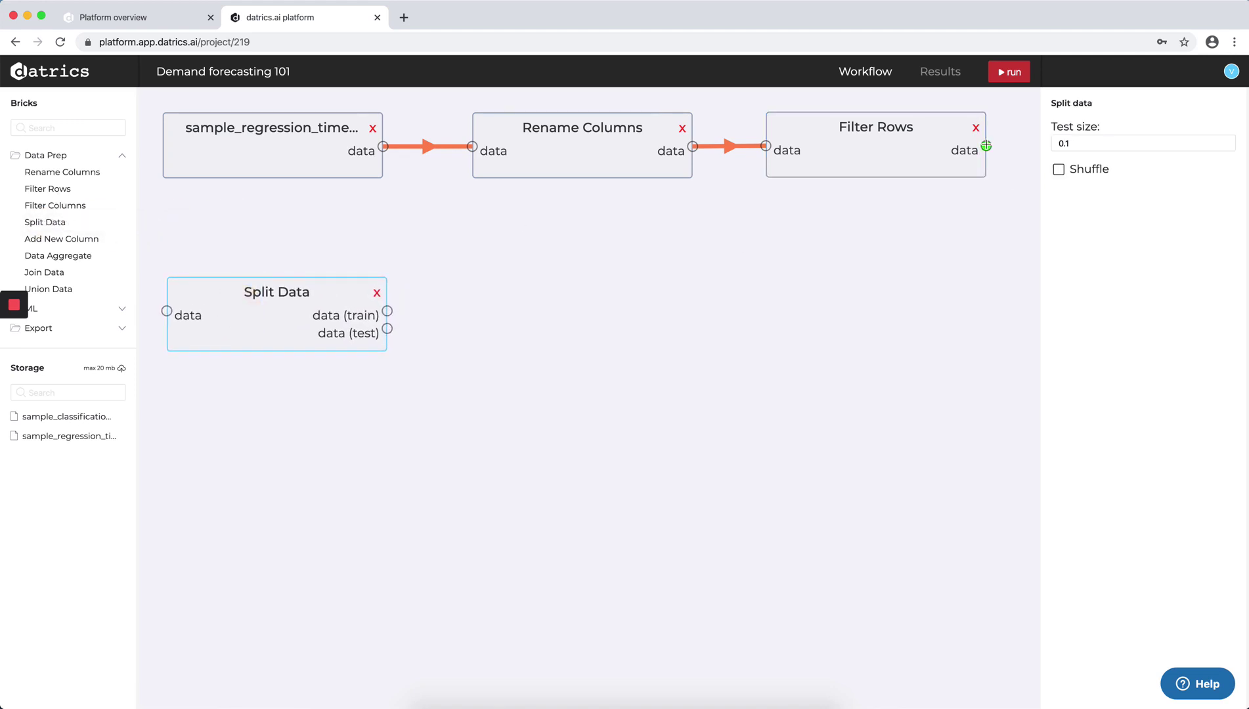
{"action": "left_click_drag", "start_coordinate": [986, 146], "coordinate": [167, 310]}
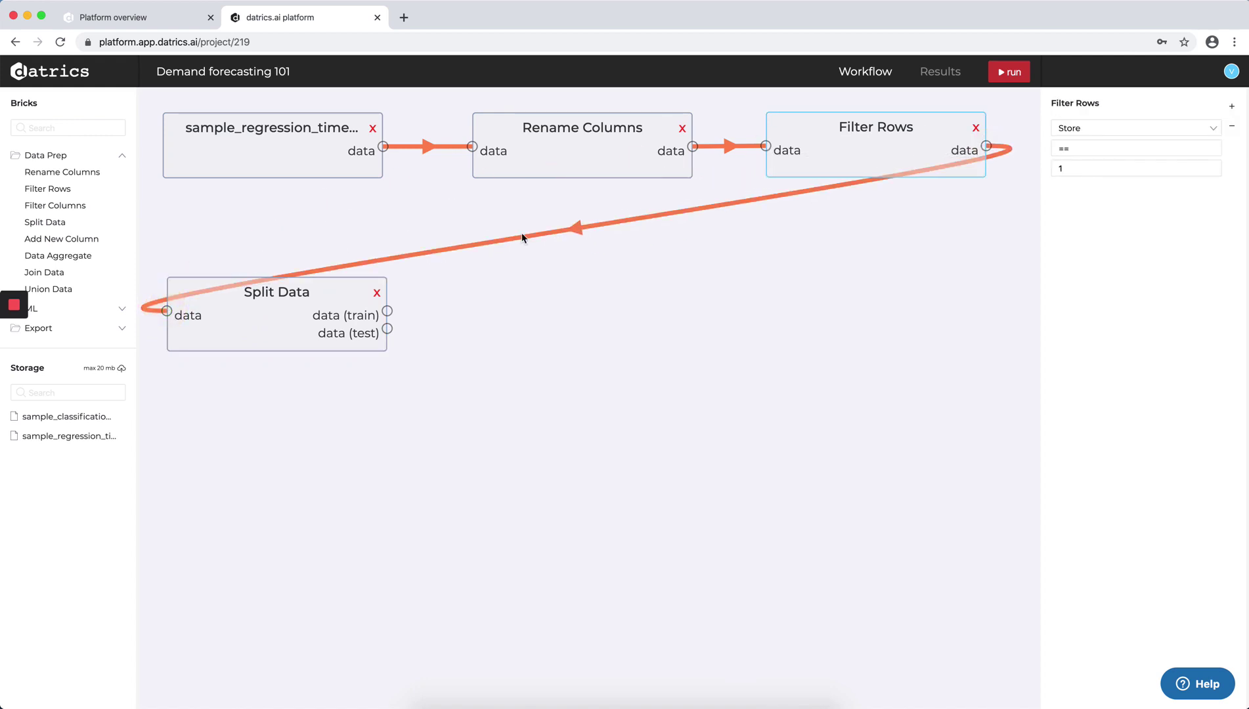
{"action": "left_click", "coordinate": [335, 310]}
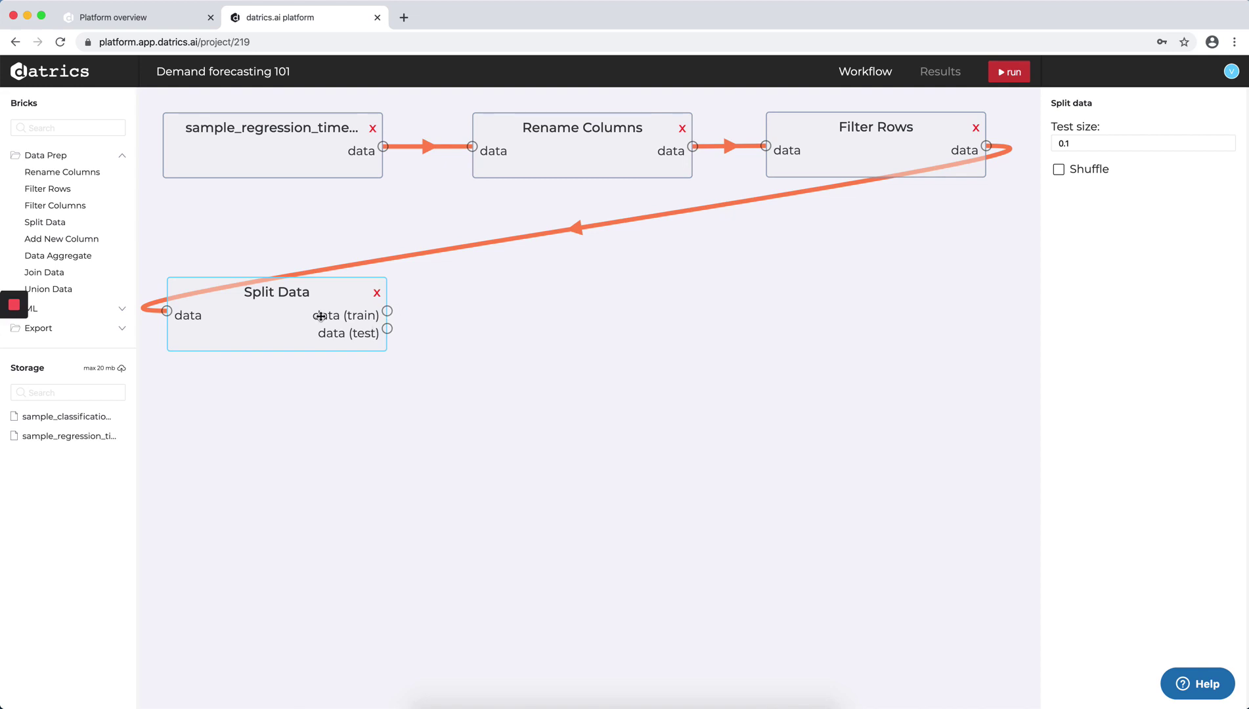
- Set the Split Data test size to 0.015
{"action": "left_click", "coordinate": [320, 317]}
{"action": "left_click", "coordinate": [320, 313]}
{"action": "left_click", "coordinate": [1081, 142]}
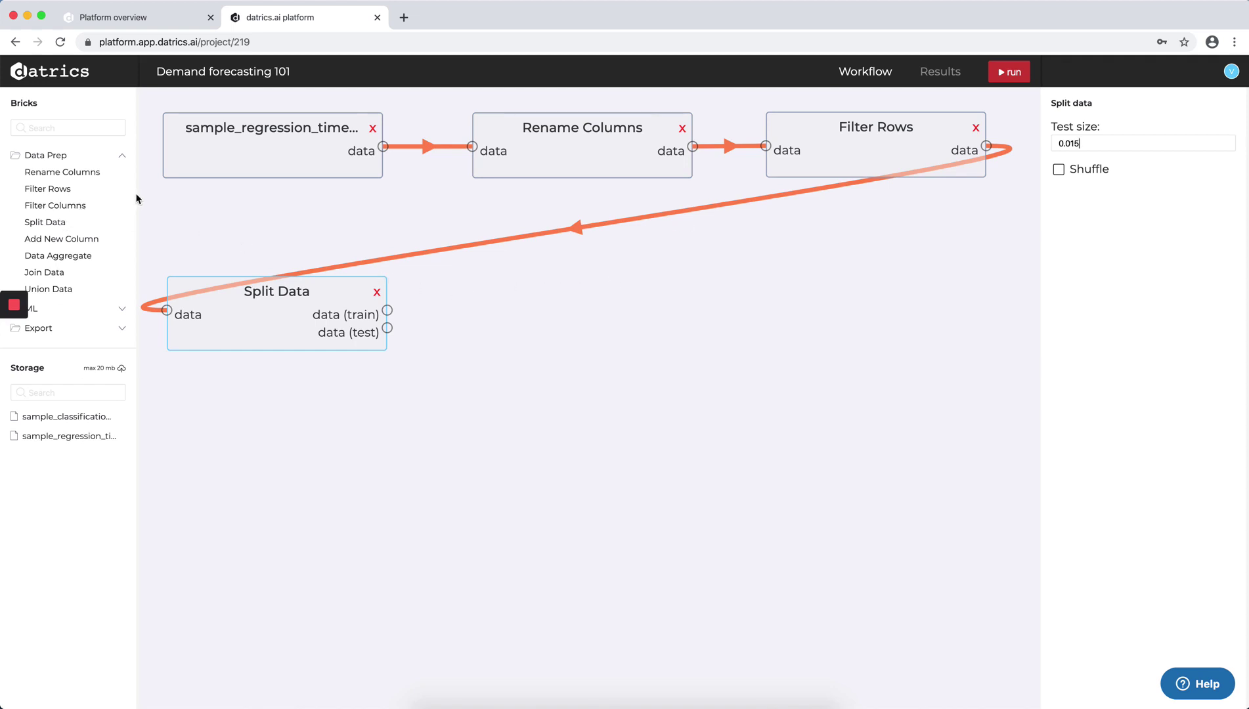
{"action": "left_click", "coordinate": [122, 157]}
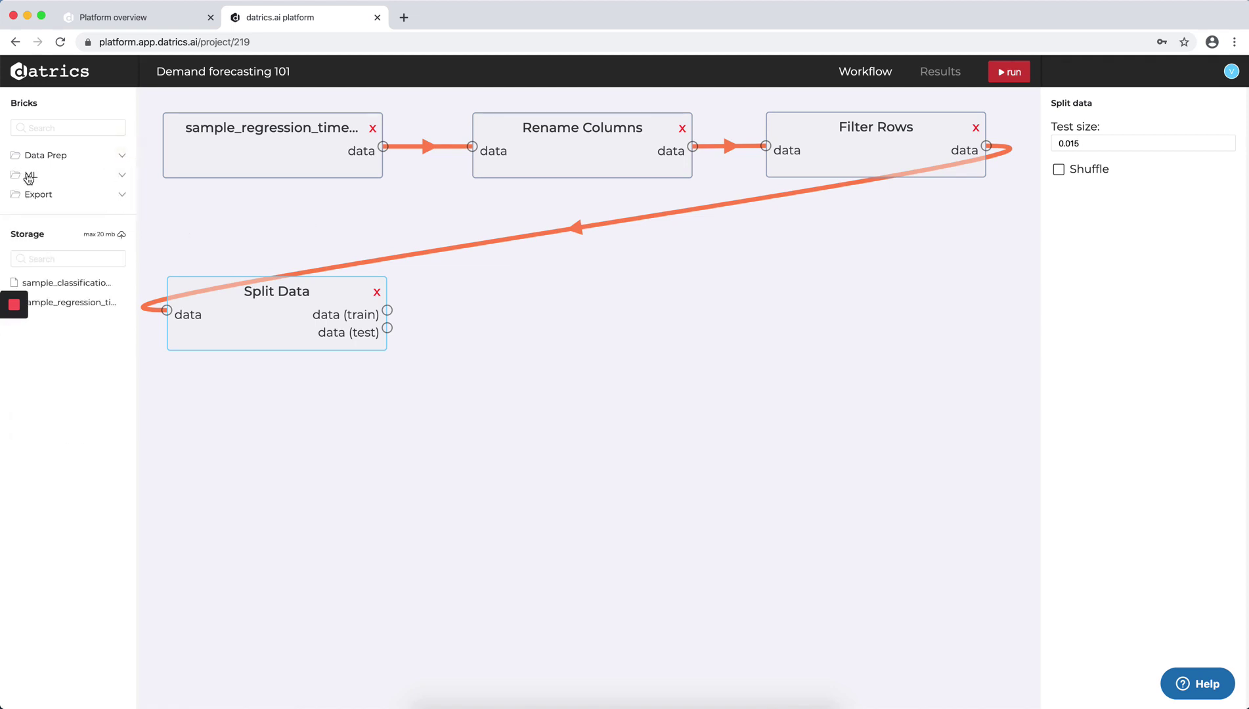
- Place Prophet and Train Model bricks, wiring Prophet's model and Split Data's train output into Train Model
{"action": "left_click", "coordinate": [122, 176]}
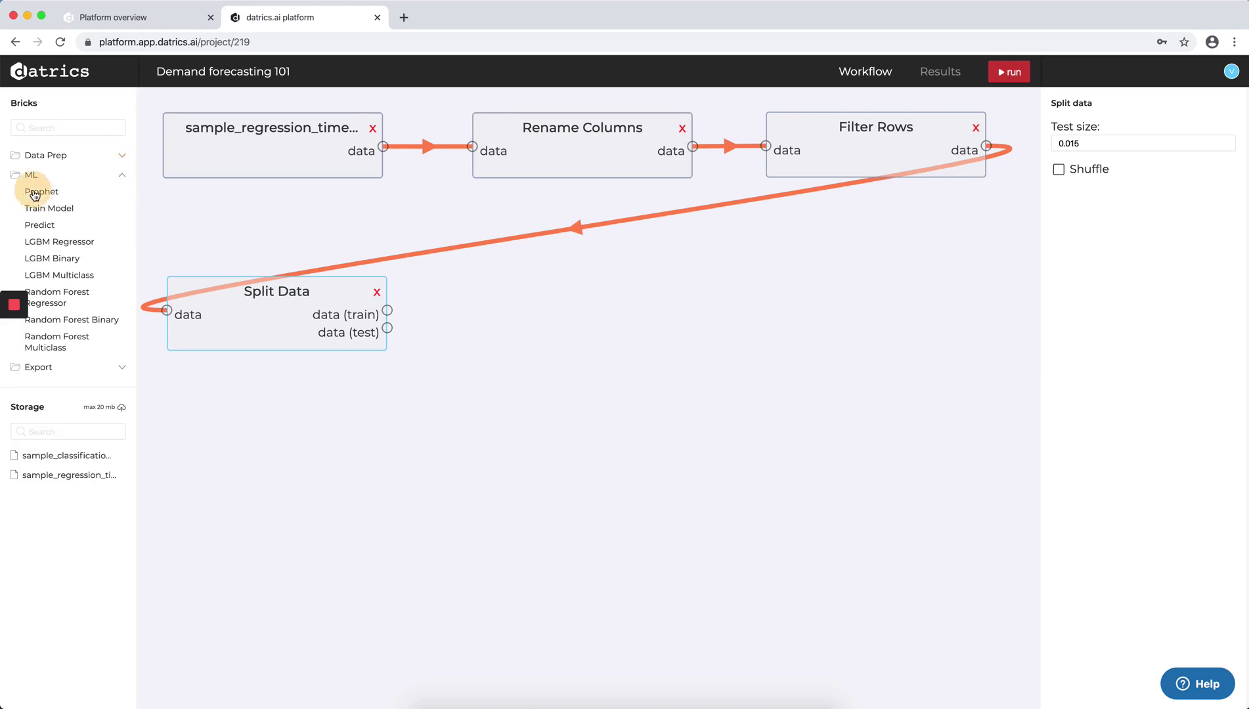
{"action": "left_click_drag", "start_coordinate": [62, 207], "coordinate": [279, 398]}
{"action": "left_click_drag", "start_coordinate": [56, 208], "coordinate": [595, 352]}
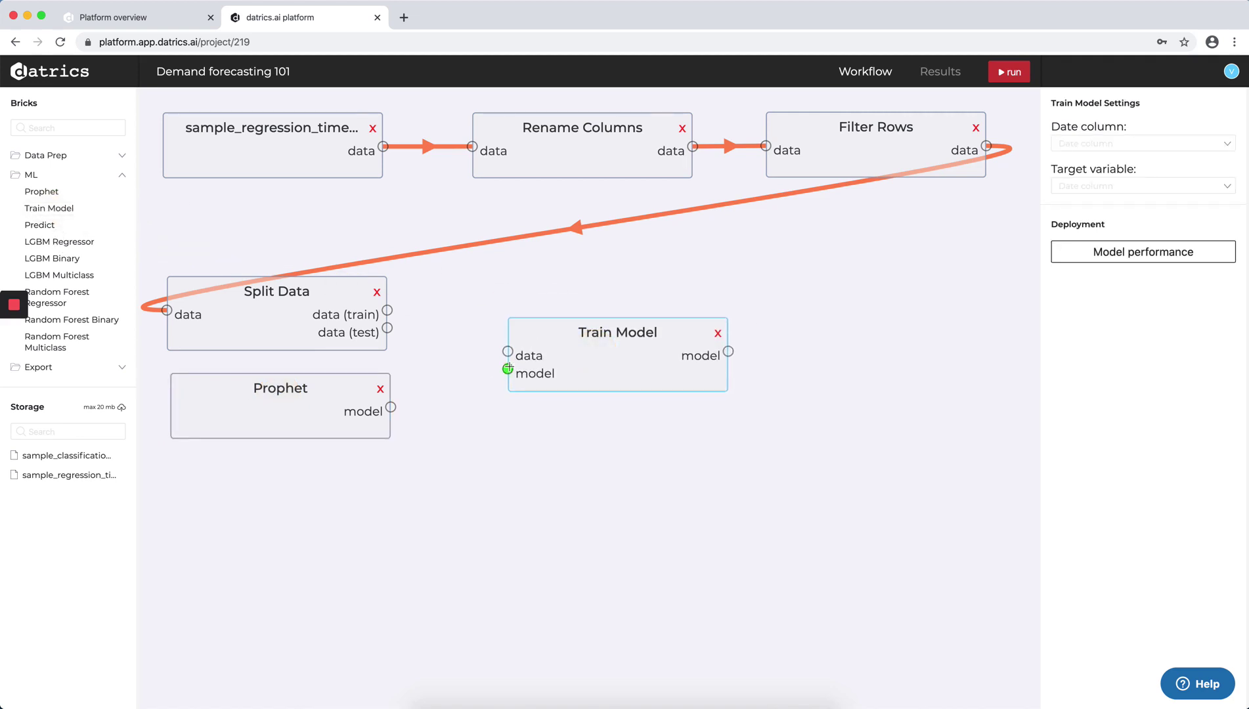
{"action": "left_click_drag", "start_coordinate": [391, 407], "coordinate": [508, 369]}
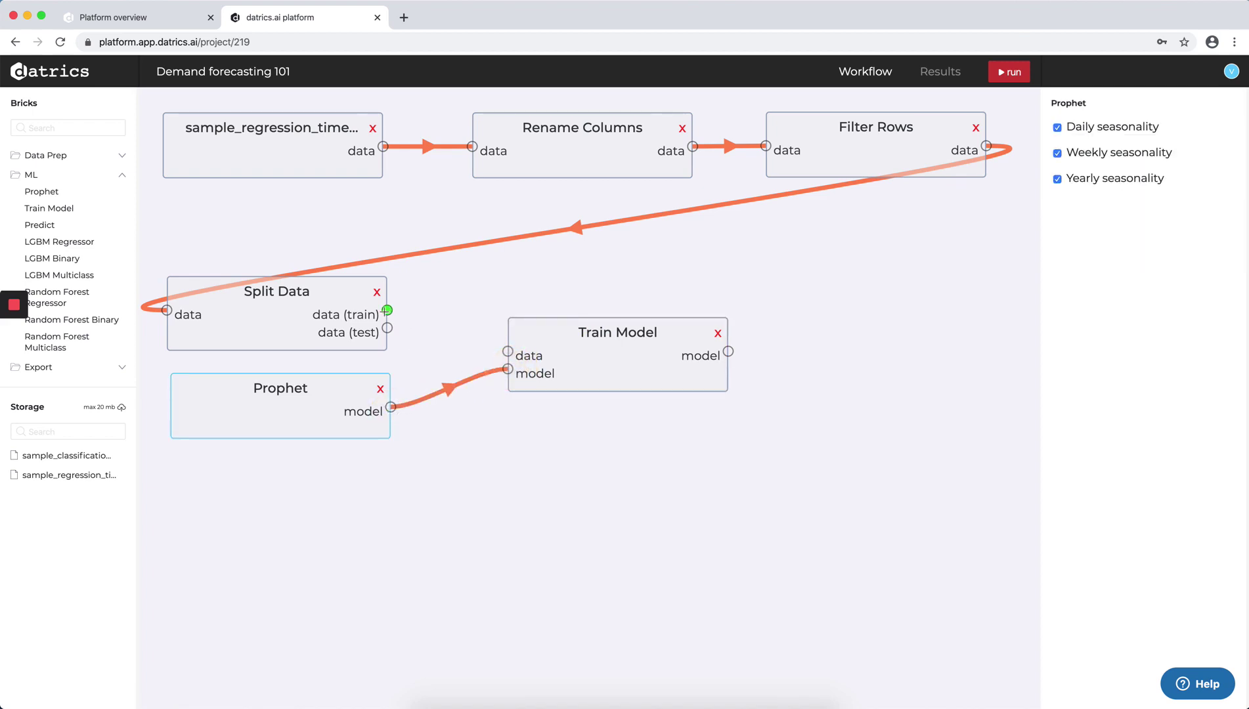
{"action": "left_click_drag", "start_coordinate": [387, 310], "coordinate": [508, 352]}
{"action": "left_click", "coordinate": [631, 355]}
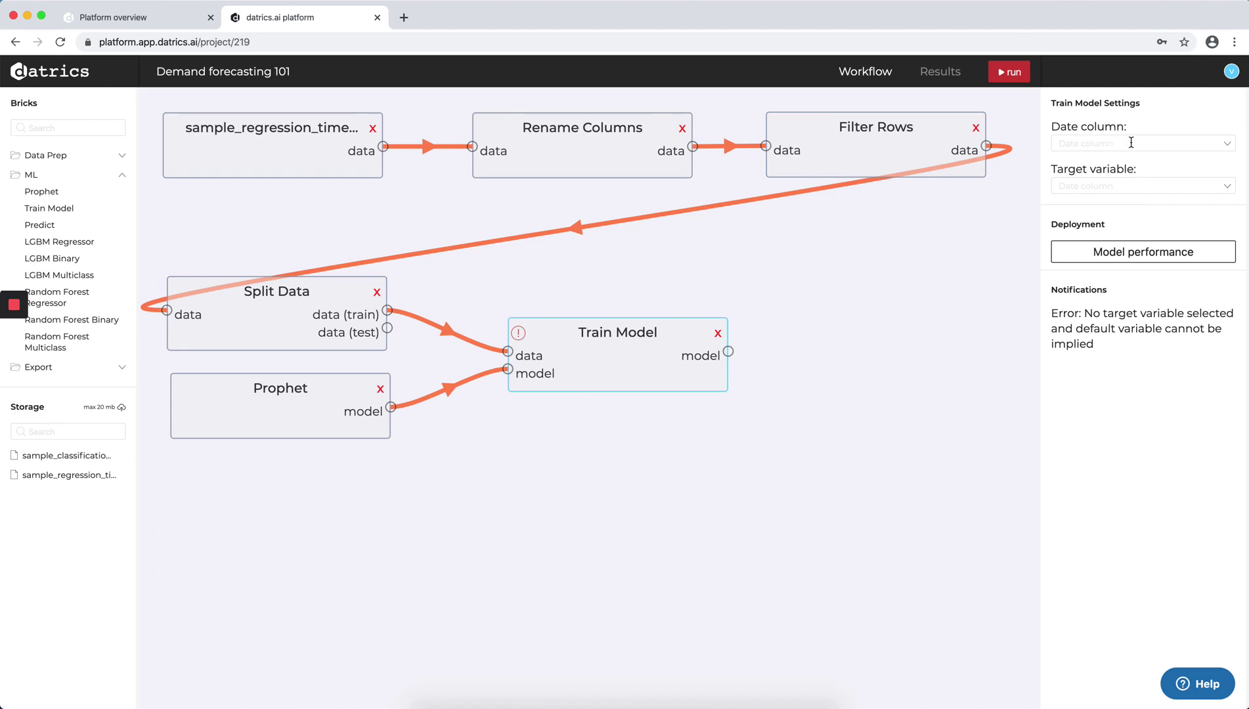
- Choose Date for the date column and Sales for the target variable in Train Model settings
{"action": "left_click", "coordinate": [1153, 148]}
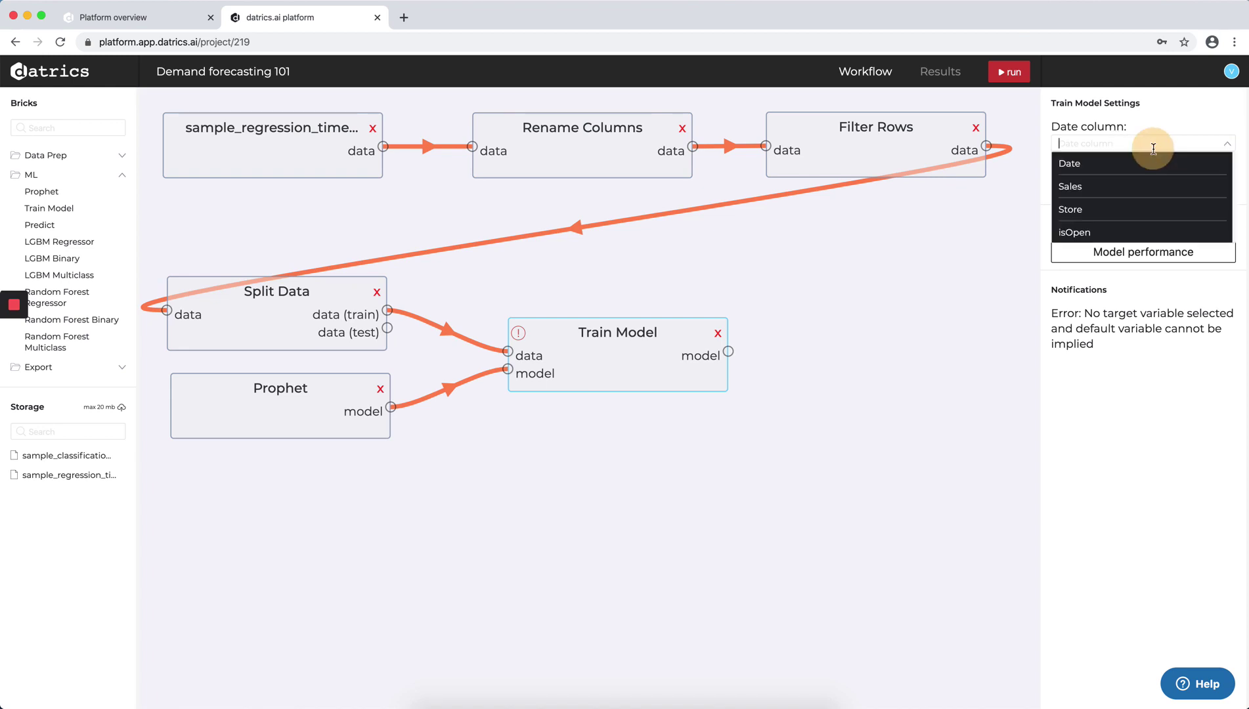
{"action": "left_click", "coordinate": [1078, 164]}
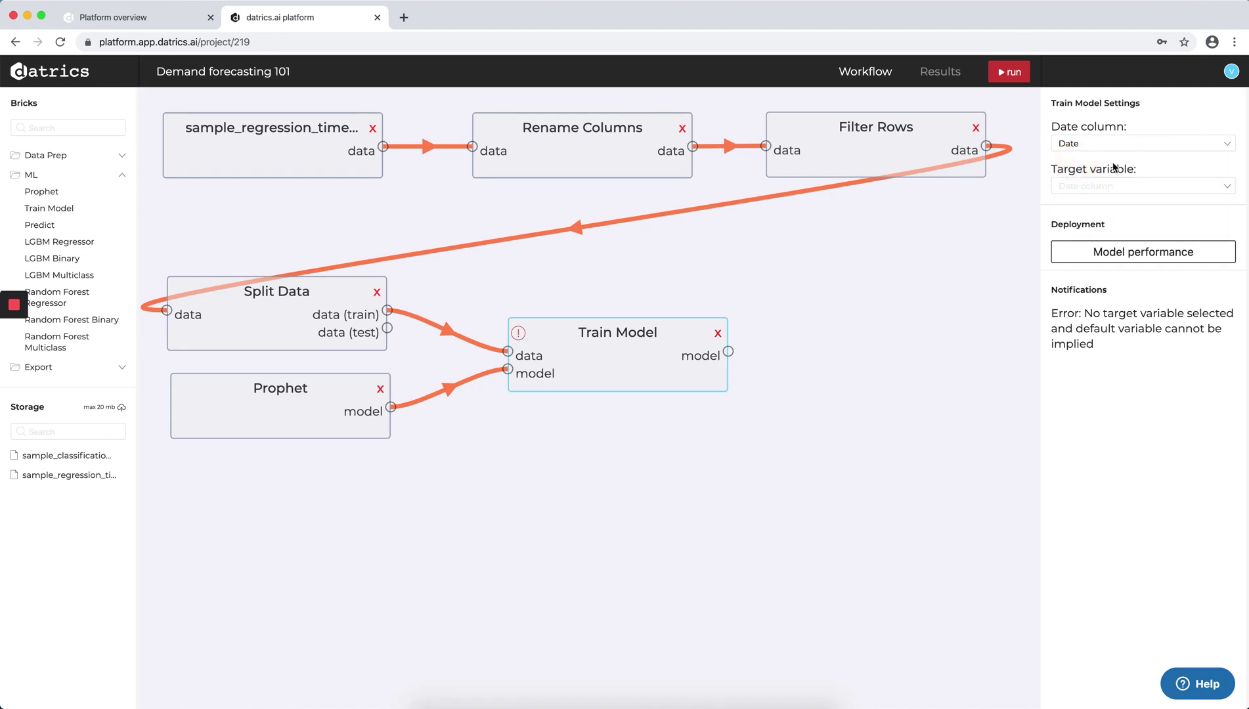
{"action": "left_click", "coordinate": [1104, 186]}
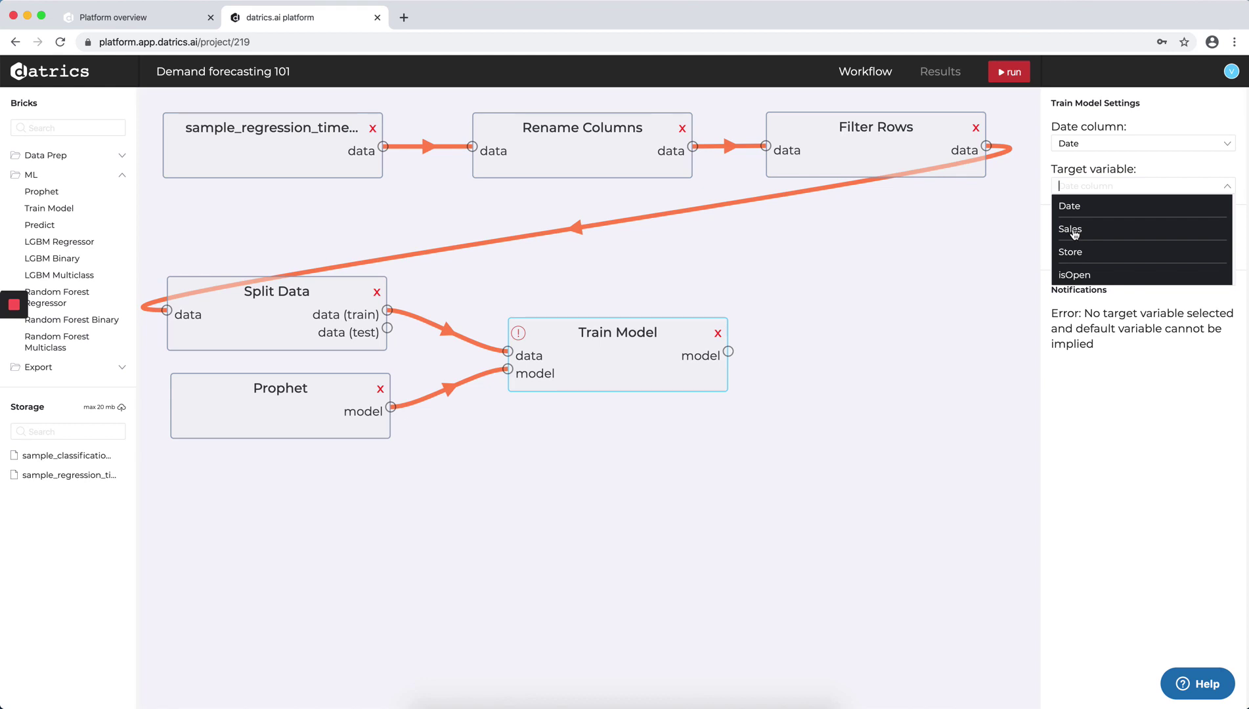
{"action": "left_click", "coordinate": [1072, 231]}
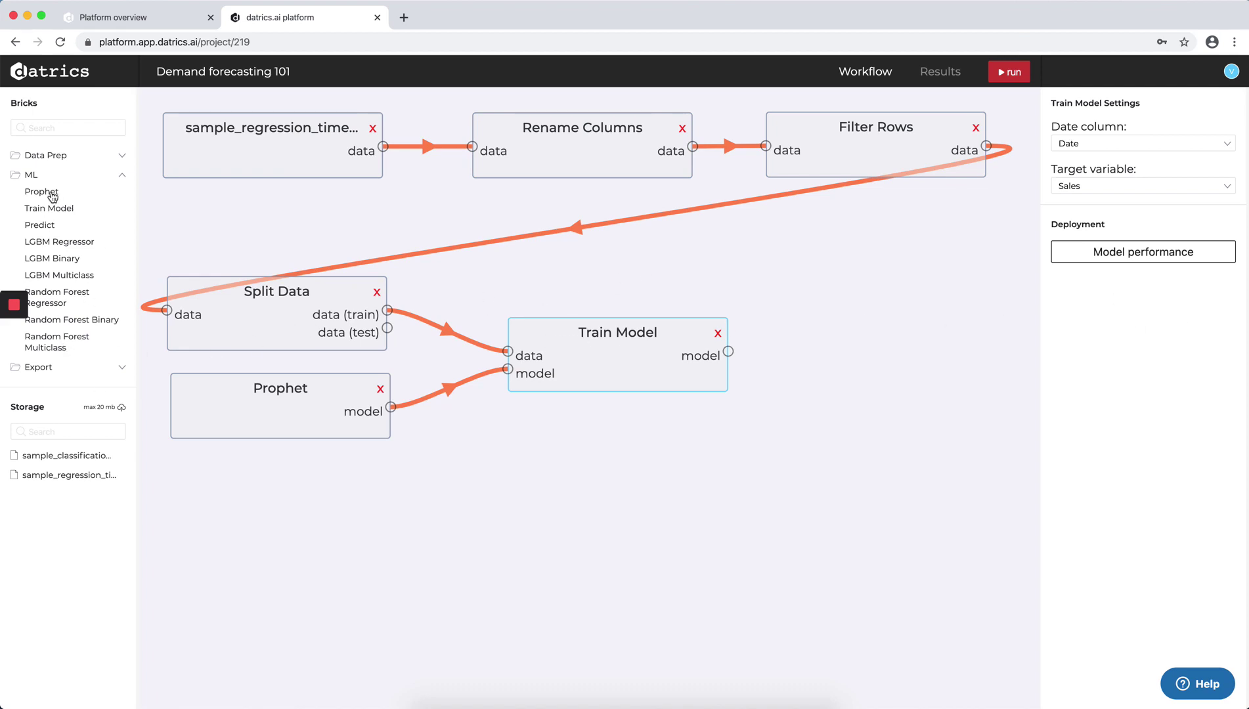
- Place a Predict brick and connect Train Model's model and Split Data's test output into it
{"action": "left_click_drag", "start_coordinate": [40, 226], "coordinate": [883, 296]}
{"action": "left_click", "coordinate": [903, 346]}
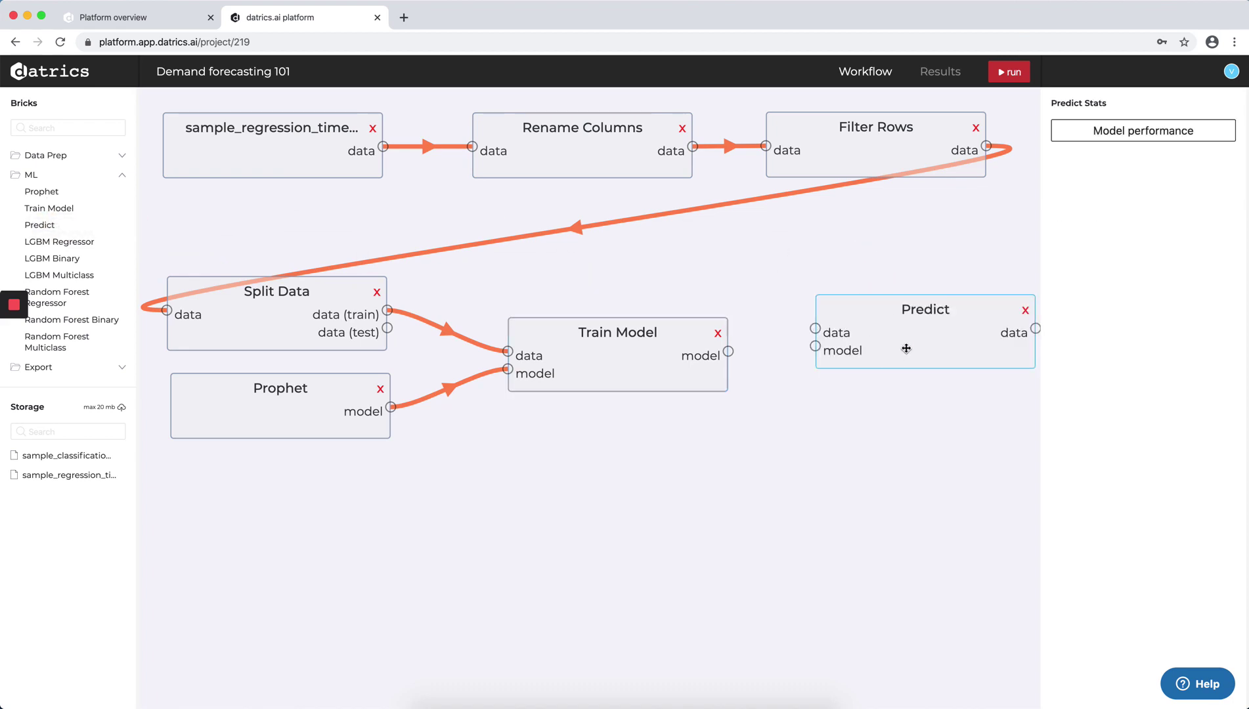
{"action": "left_click_drag", "start_coordinate": [903, 346], "coordinate": [893, 312]}
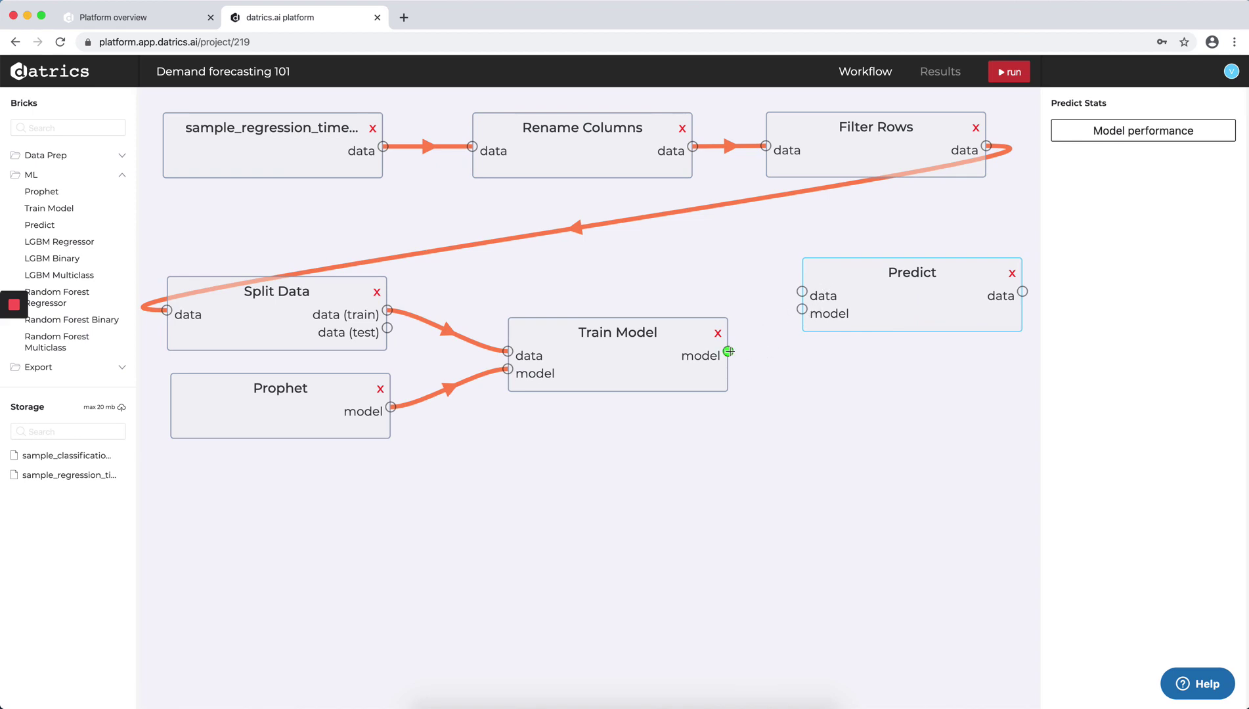
{"action": "left_click_drag", "start_coordinate": [728, 351], "coordinate": [802, 309]}
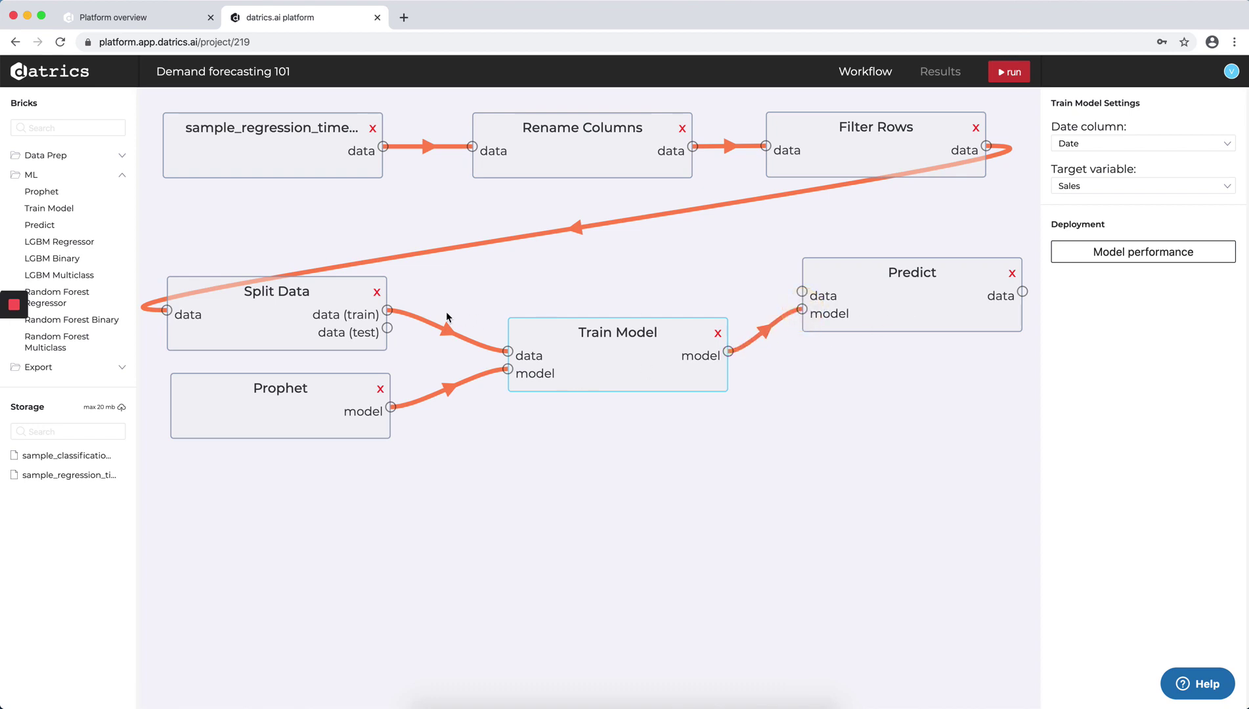
{"action": "left_click_drag", "start_coordinate": [388, 328], "coordinate": [801, 292]}
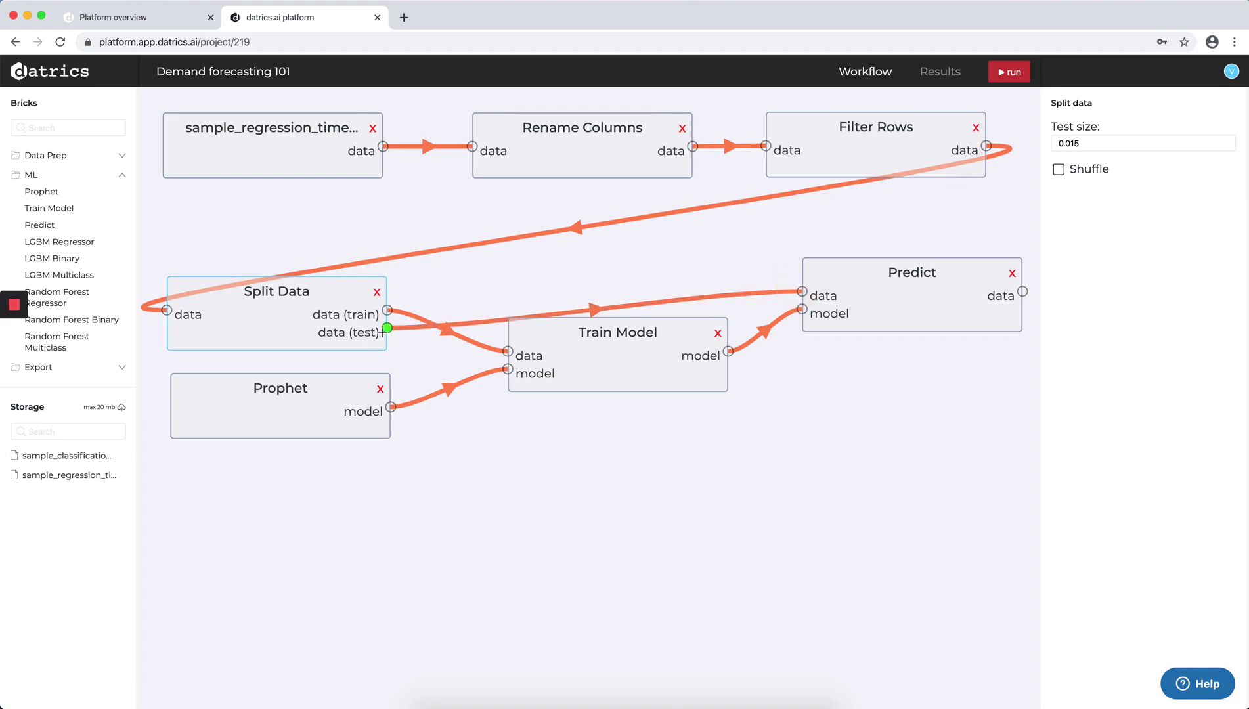
- Run the whole forecasting pipeline, tidying the brick layout while it runs to a successful finish
{"action": "left_click", "coordinate": [1014, 73]}
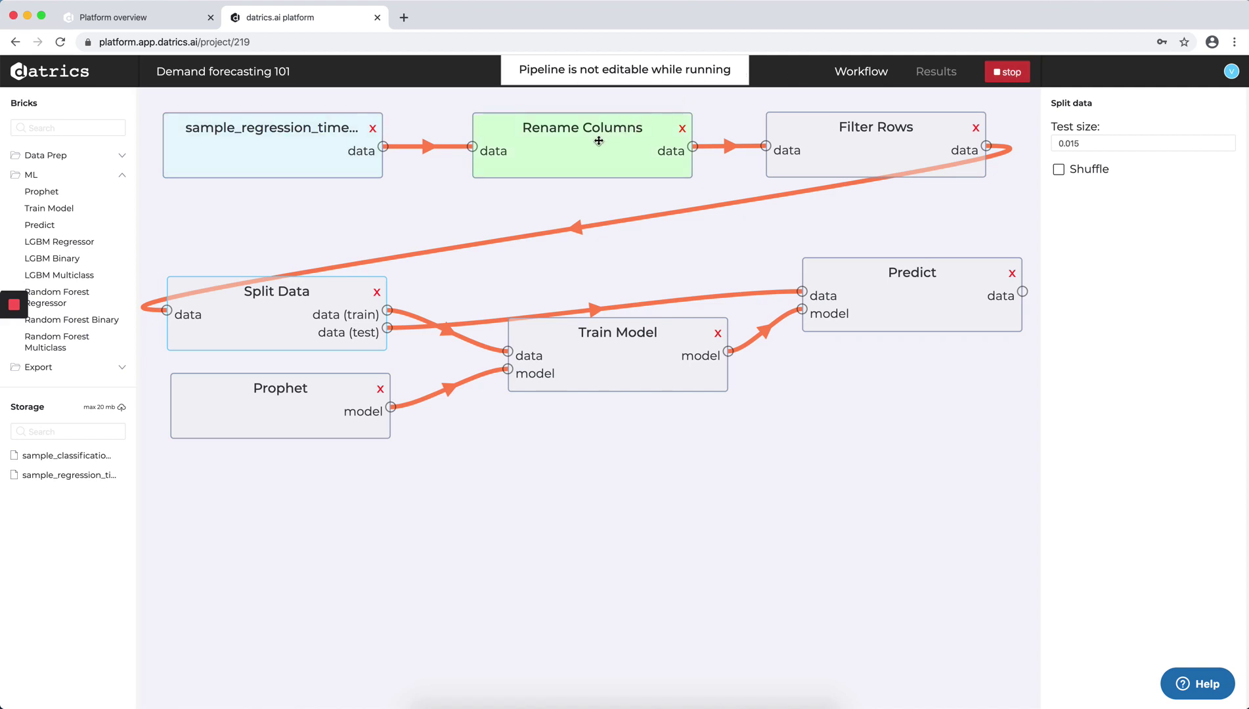
{"action": "mouse_move", "coordinate": [598, 140]}
{"action": "left_mouse_down"}
{"action": "mouse_move", "coordinate": [625, 139]}
{"action": "mouse_move", "coordinate": [608, 140]}
{"action": "left_mouse_up"}
{"action": "left_click_drag", "start_coordinate": [820, 141], "coordinate": [845, 142]}
{"action": "left_click", "coordinate": [596, 381]}
{"action": "left_click_drag", "start_coordinate": [596, 381], "coordinate": [566, 377]}
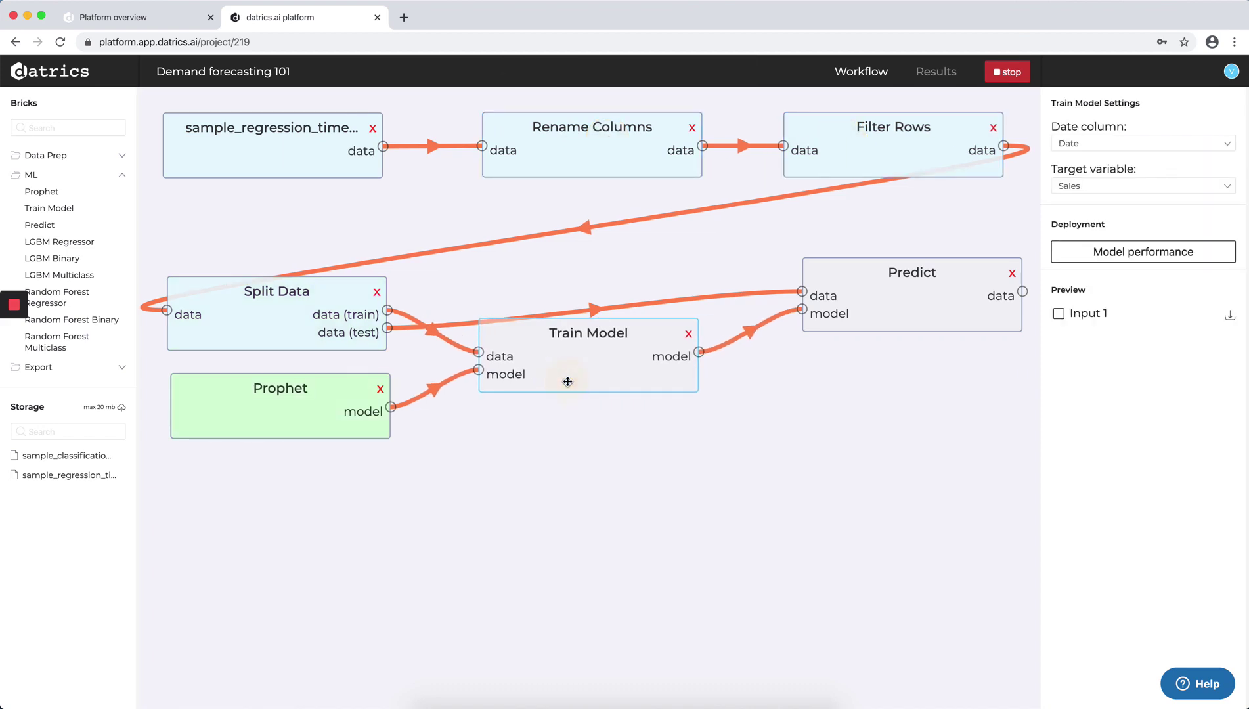
{"action": "left_click_drag", "start_coordinate": [898, 283], "coordinate": [877, 284]}
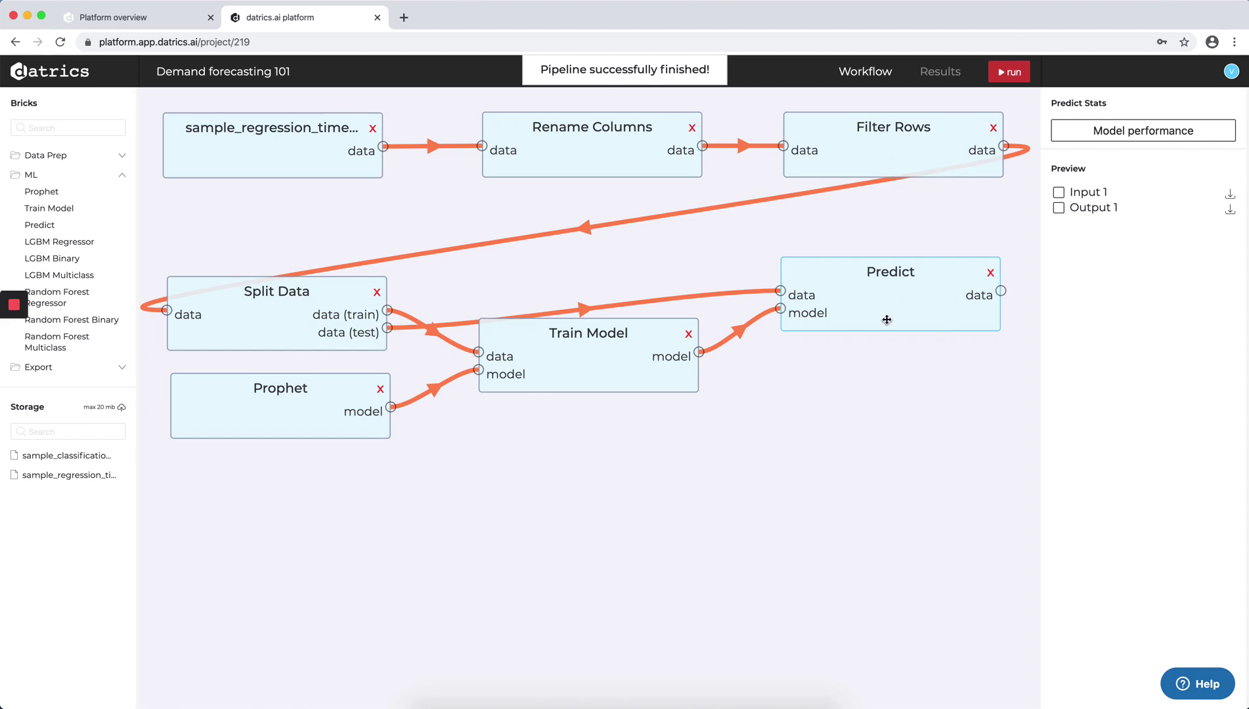
- Show the Train Model brick's performance metrics: R2 0.69, RMSE 1126.27, MAPE 12.52
{"action": "scroll", "coordinate": [886, 320], "scroll_direction": "up", "scroll_amount": 1}
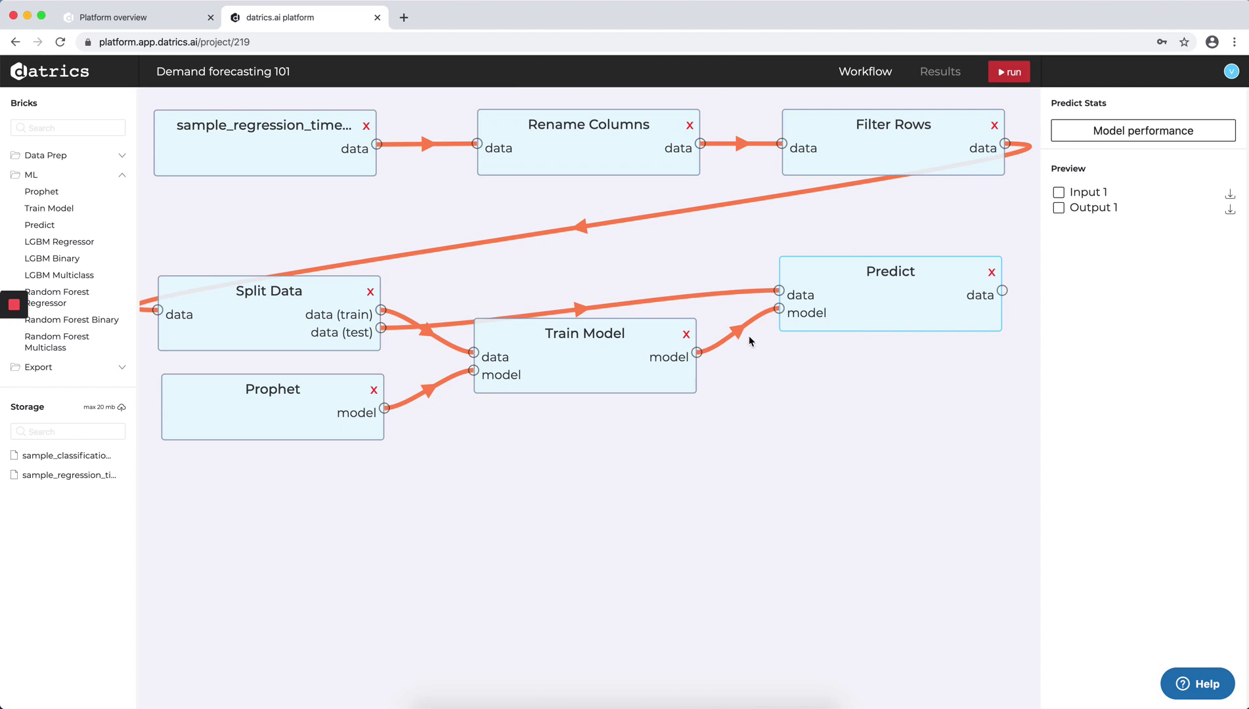
{"action": "left_click", "coordinate": [603, 353]}
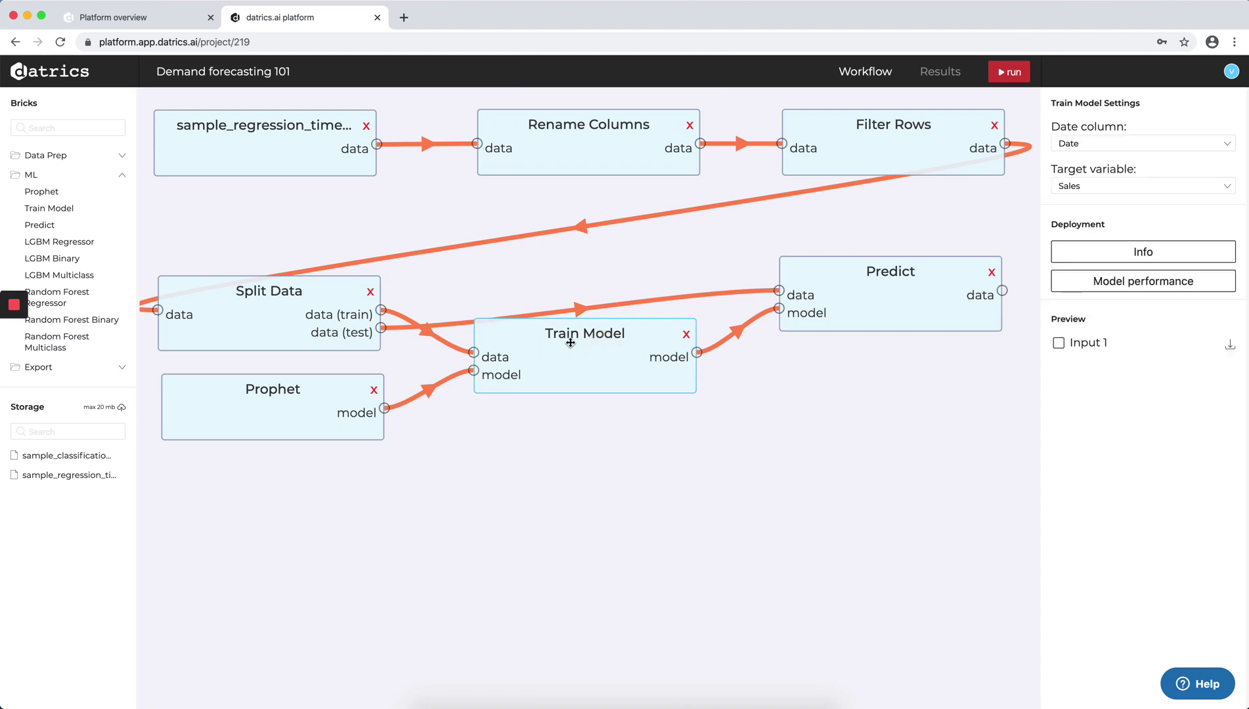
{"action": "left_click", "coordinate": [1134, 282]}
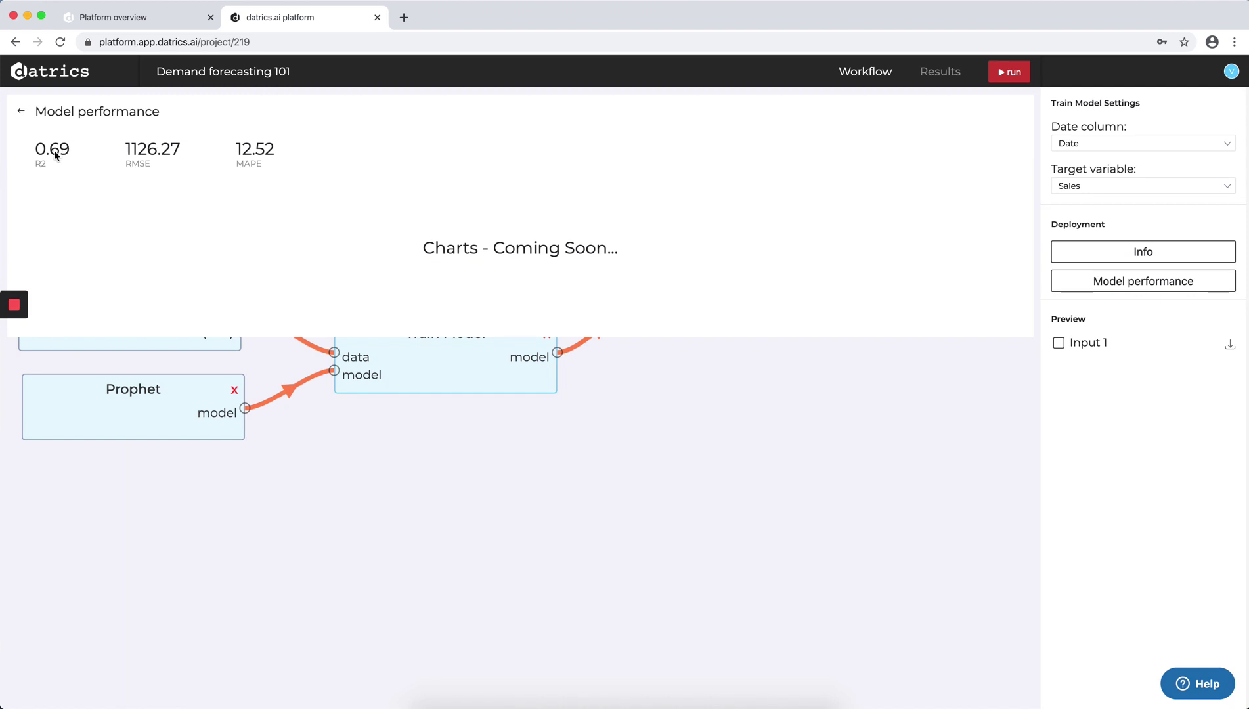
- Show the Predict brick's test-set metrics: R2 0.81, RMSE 729.11, MAPE 13.74
{"action": "left_click", "coordinate": [21, 113]}
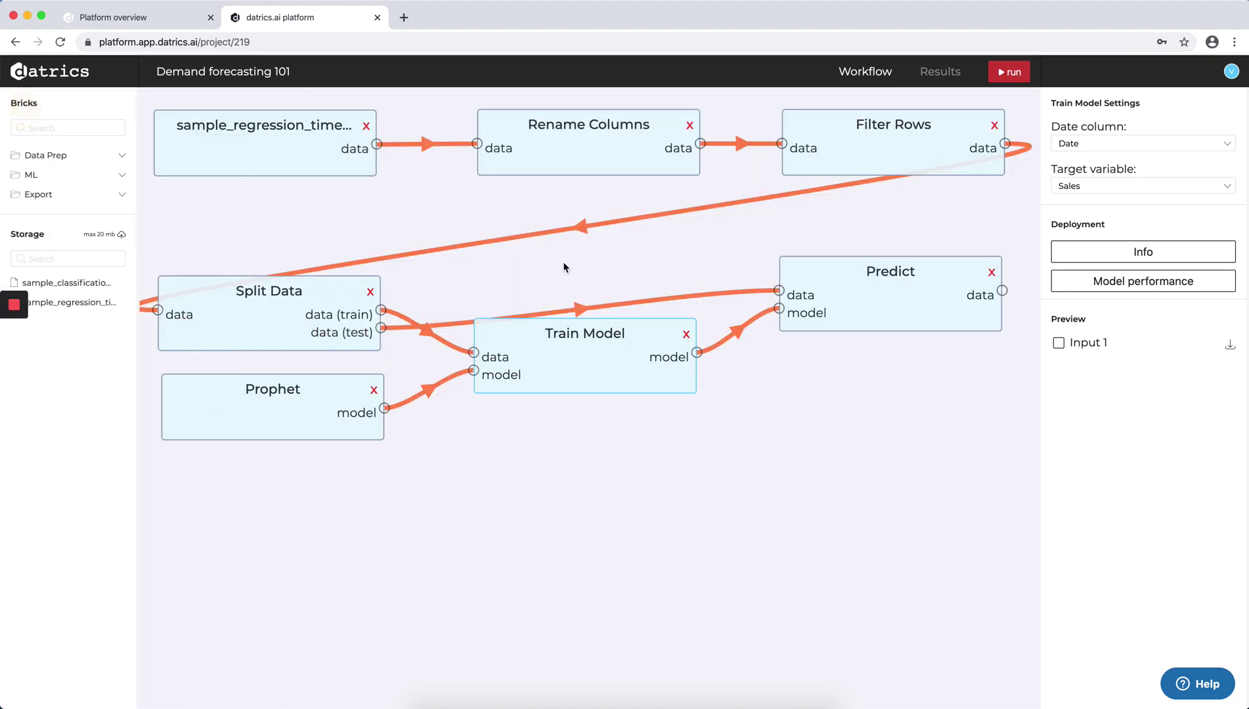
{"action": "left_click", "coordinate": [888, 298]}
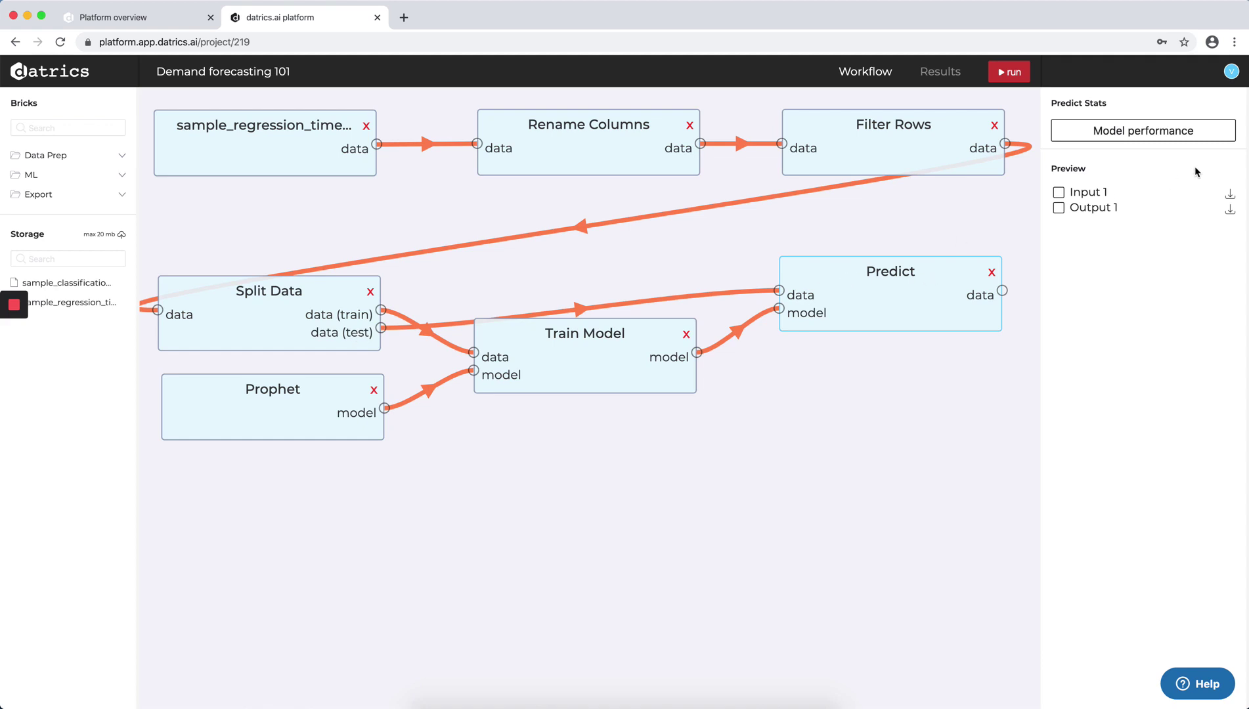
{"action": "left_click", "coordinate": [1093, 134]}
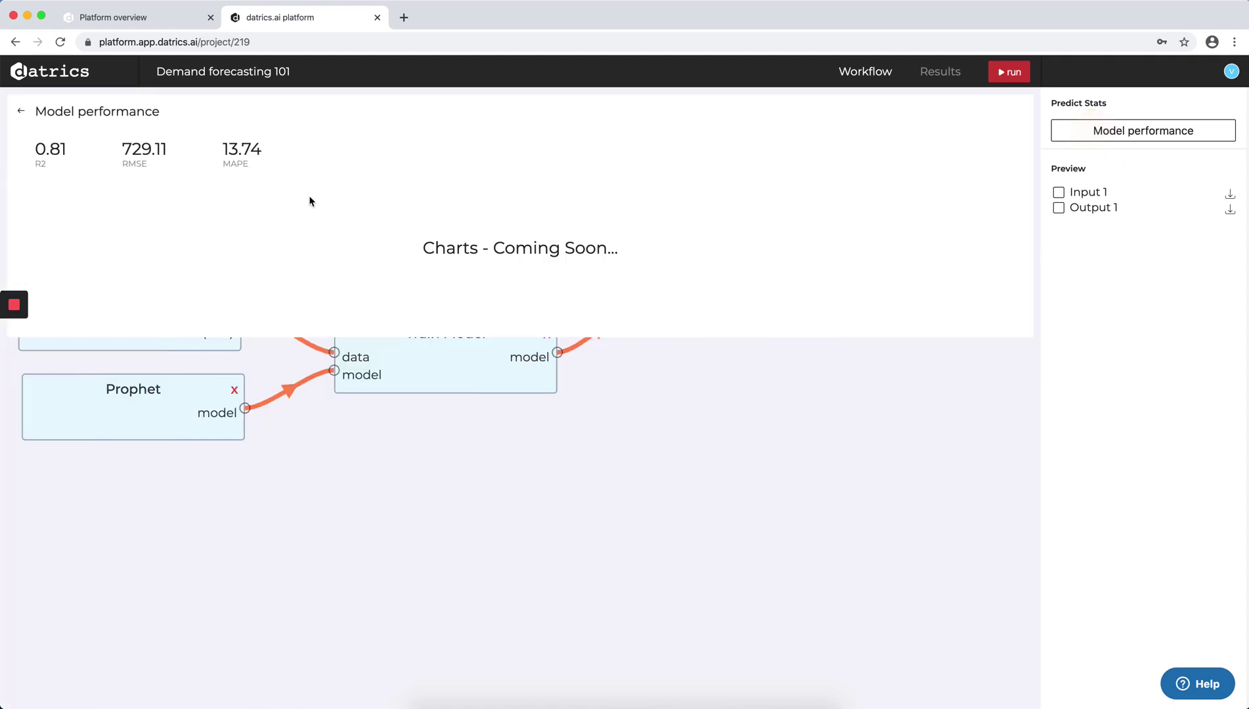
- Preview Predict's Output 1 table of Sales and yhat forecasts, then download it as CSV
{"action": "left_click", "coordinate": [23, 114]}
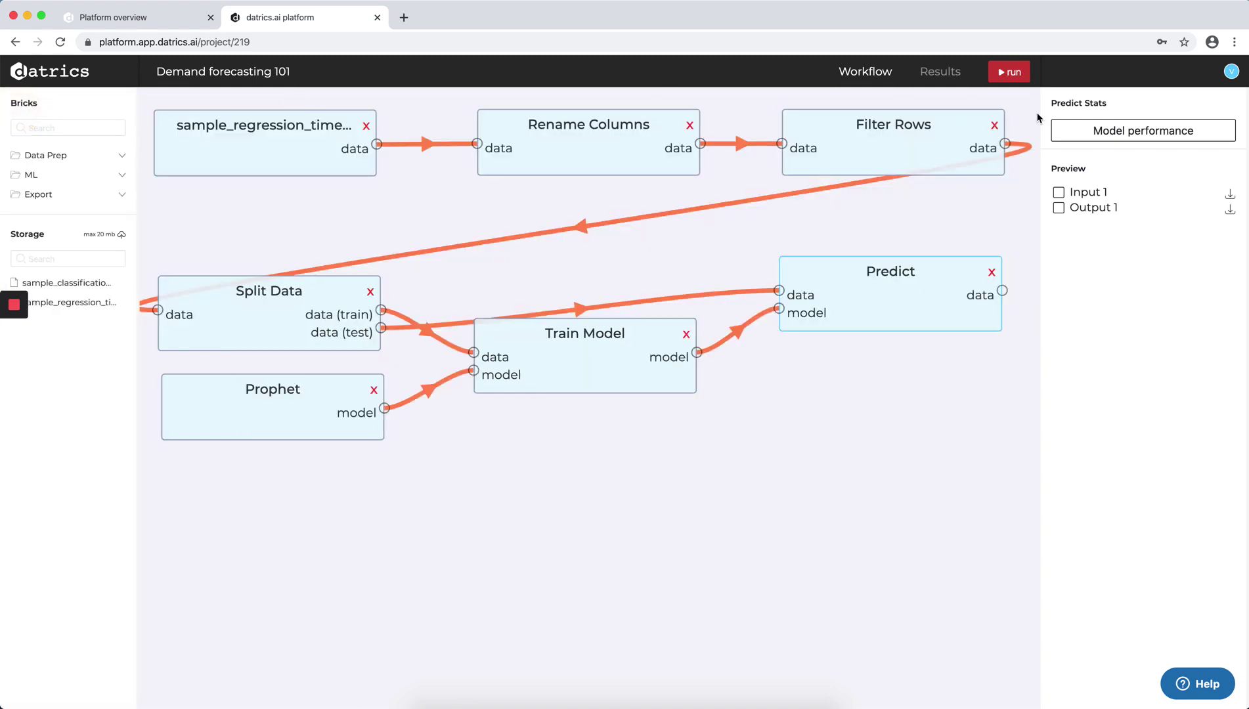
{"action": "left_click", "coordinate": [1058, 209]}
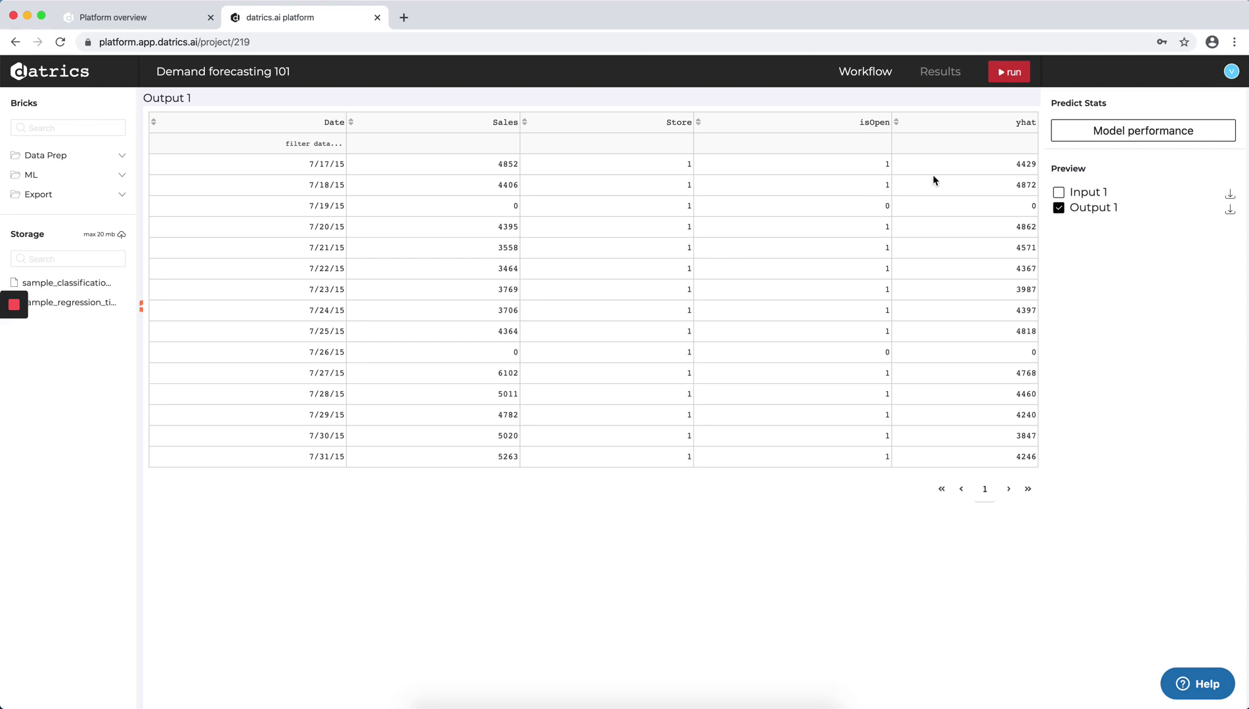
{"action": "left_click_drag", "start_coordinate": [1017, 123], "coordinate": [1030, 126]}
{"action": "left_click", "coordinate": [1033, 124]}
{"action": "left_click", "coordinate": [1231, 211]}
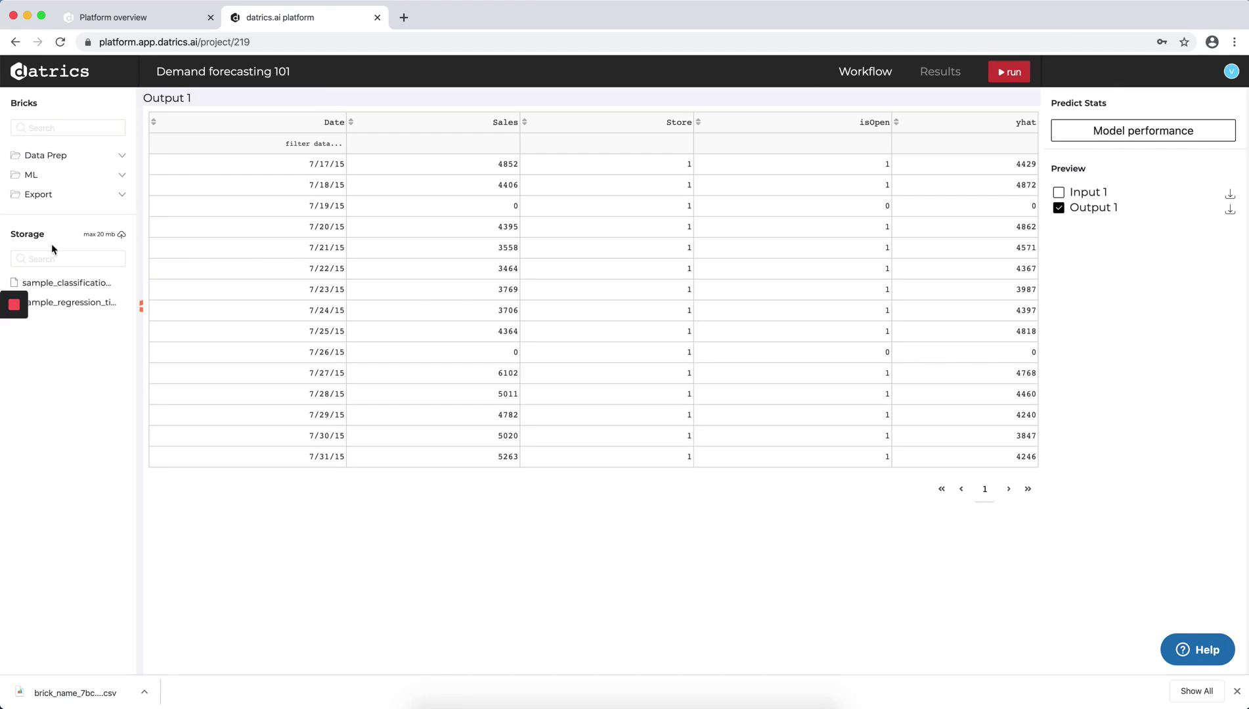
- Hide the Output 1 preview and pan the canvas to show the full workflow
{"action": "left_click", "coordinate": [1063, 210]}
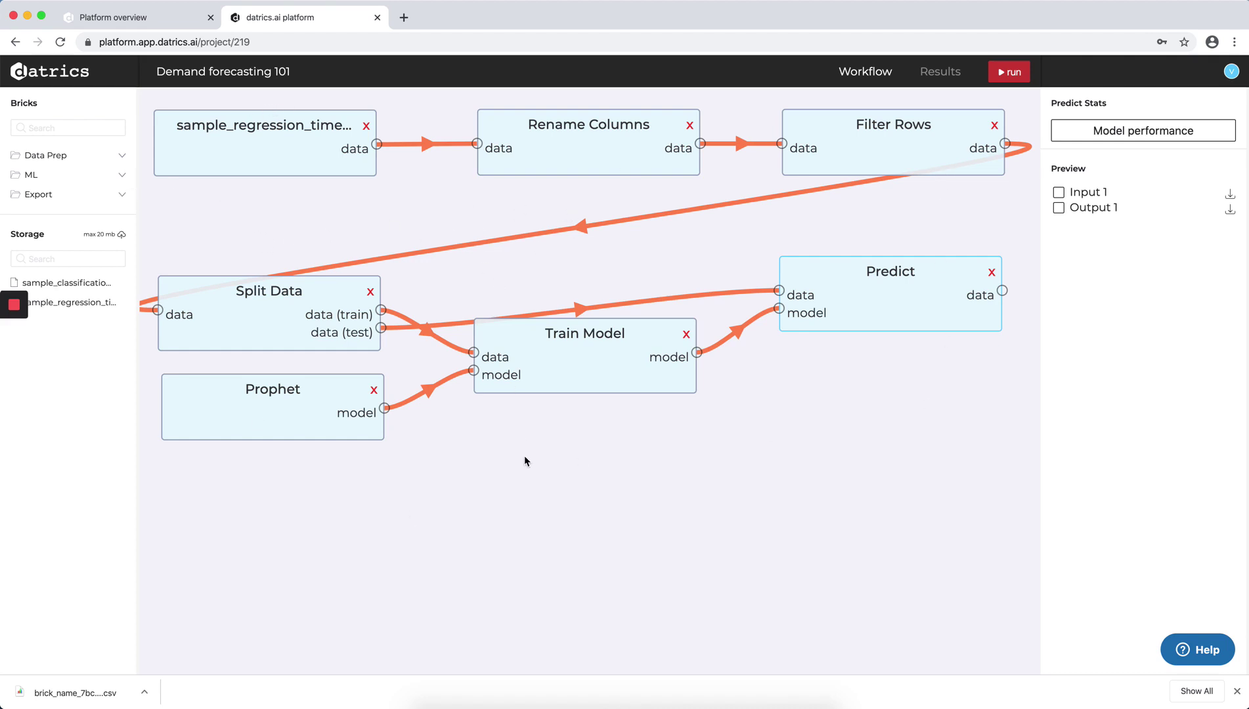
{"action": "left_click_drag", "start_coordinate": [565, 443], "coordinate": [577, 497]}
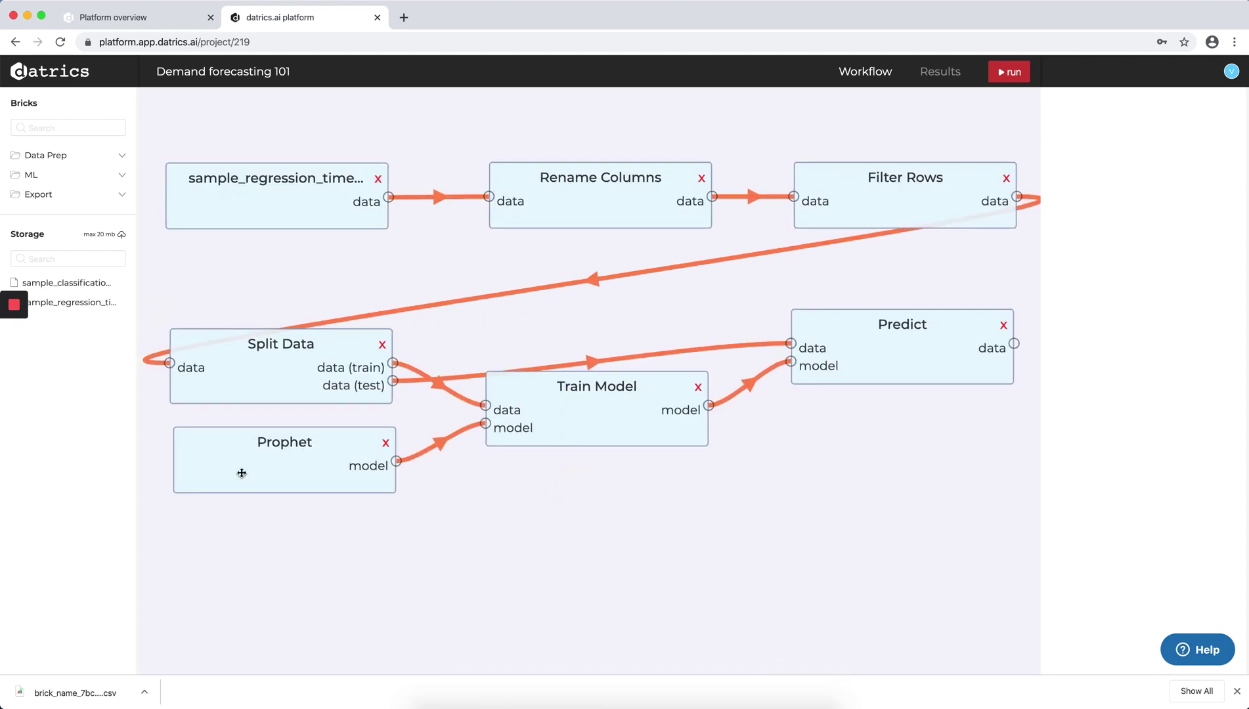